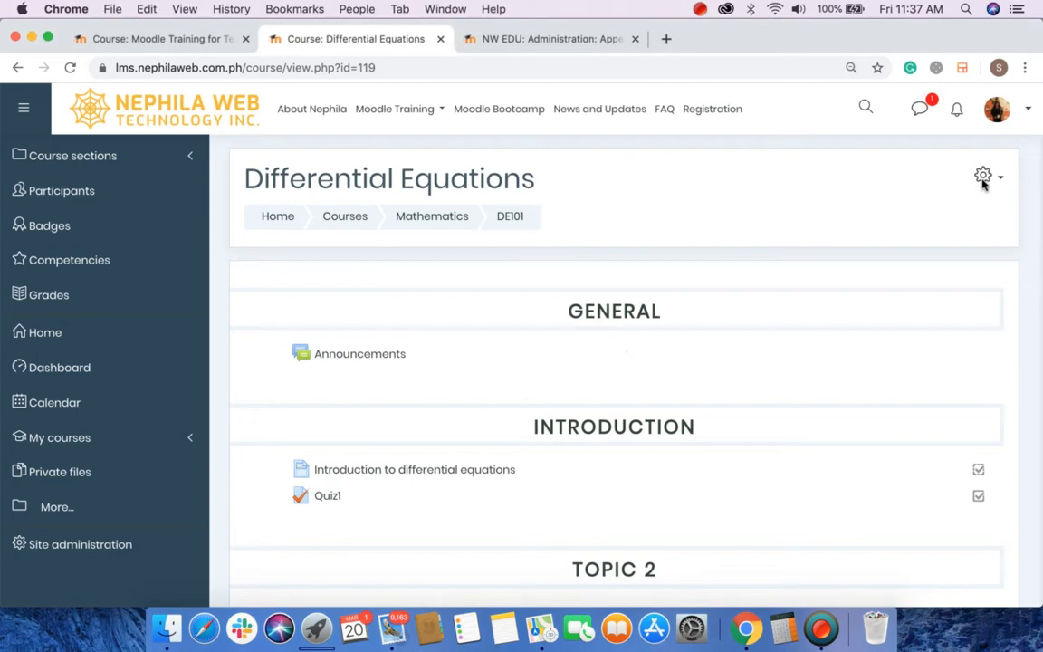
Step: Turn on course editing and start adding an Assignment activity to the INTRODUCTION section
click(939, 227)
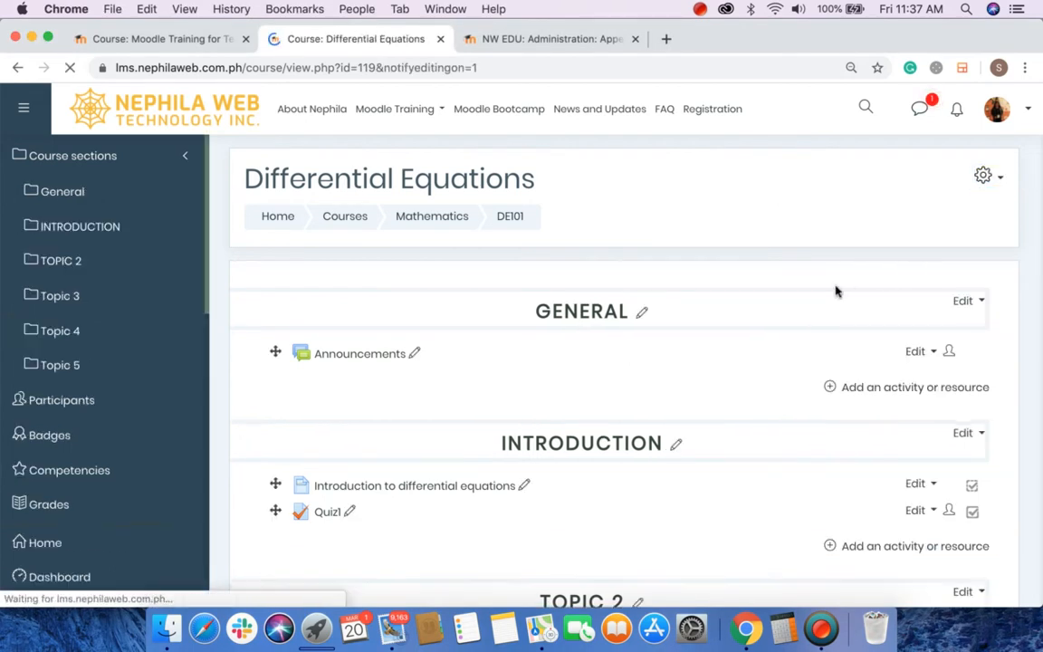
scroll(836, 291, down, 3)
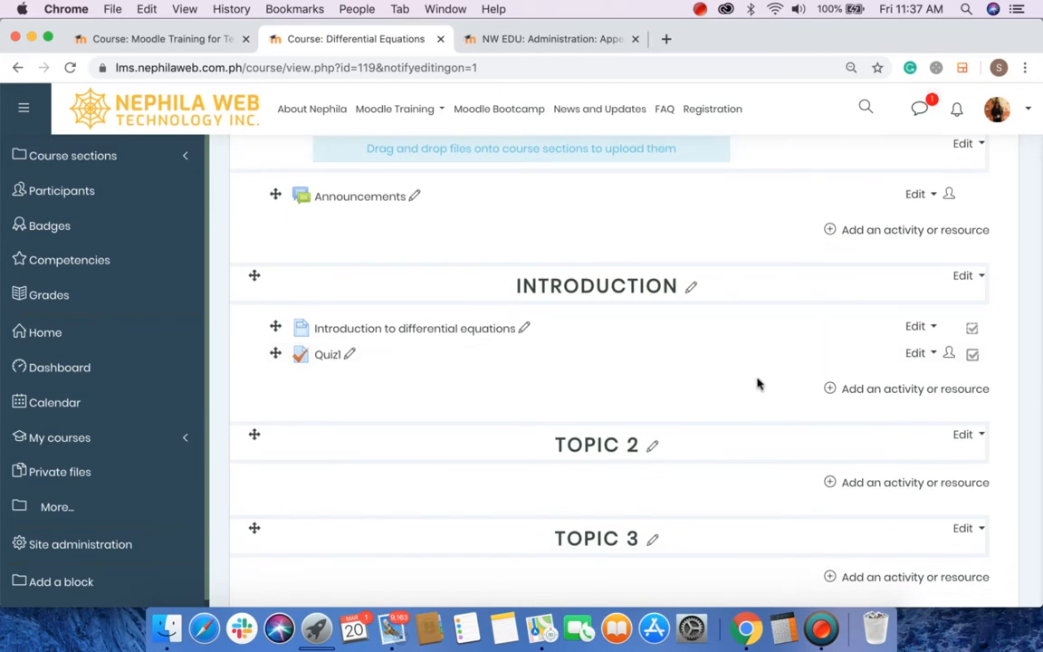
click(873, 396)
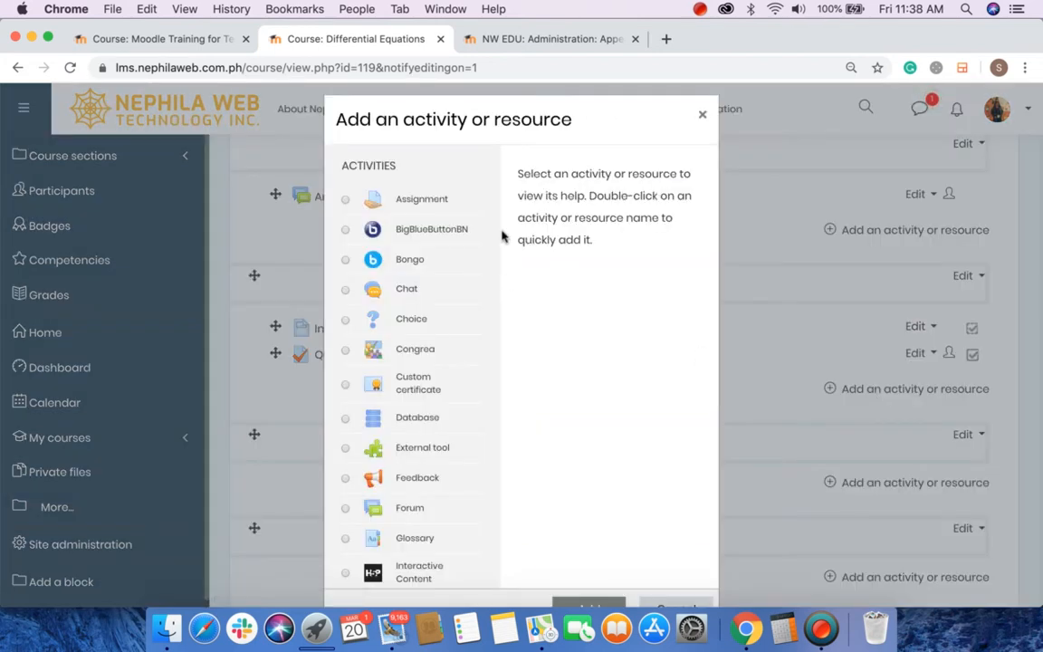
drag(494, 125, 471, 125)
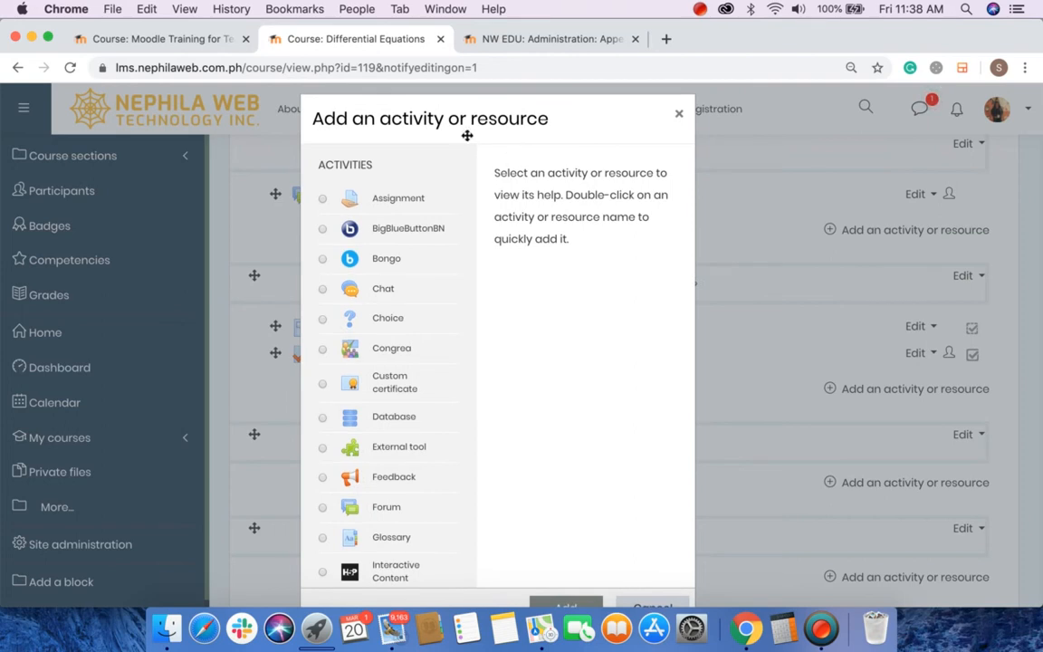
click(383, 203)
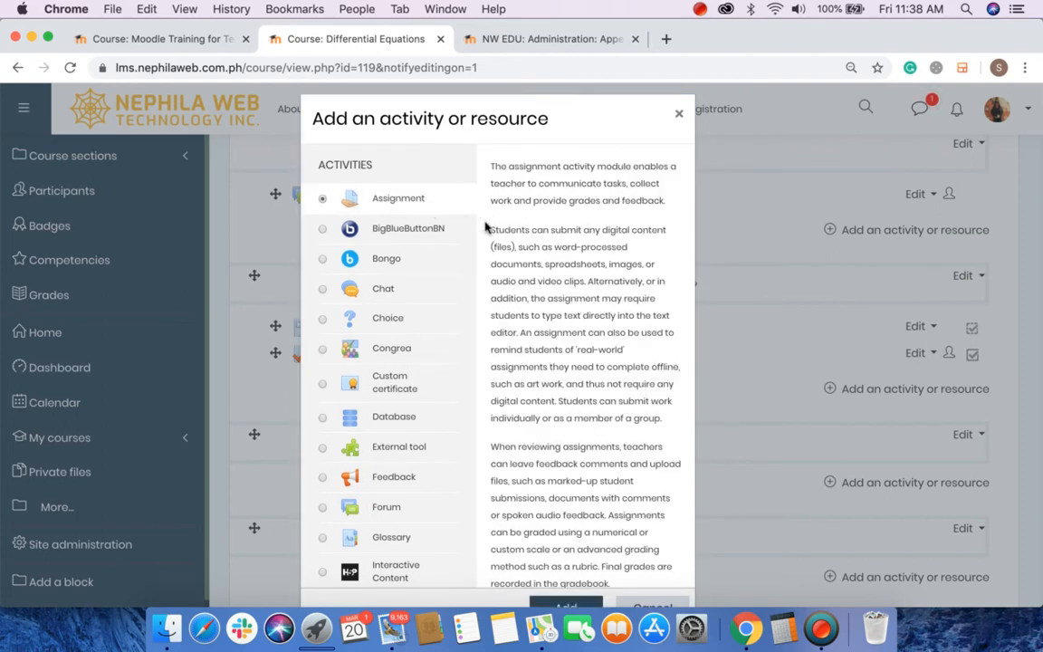
scroll(515, 276, down, 2)
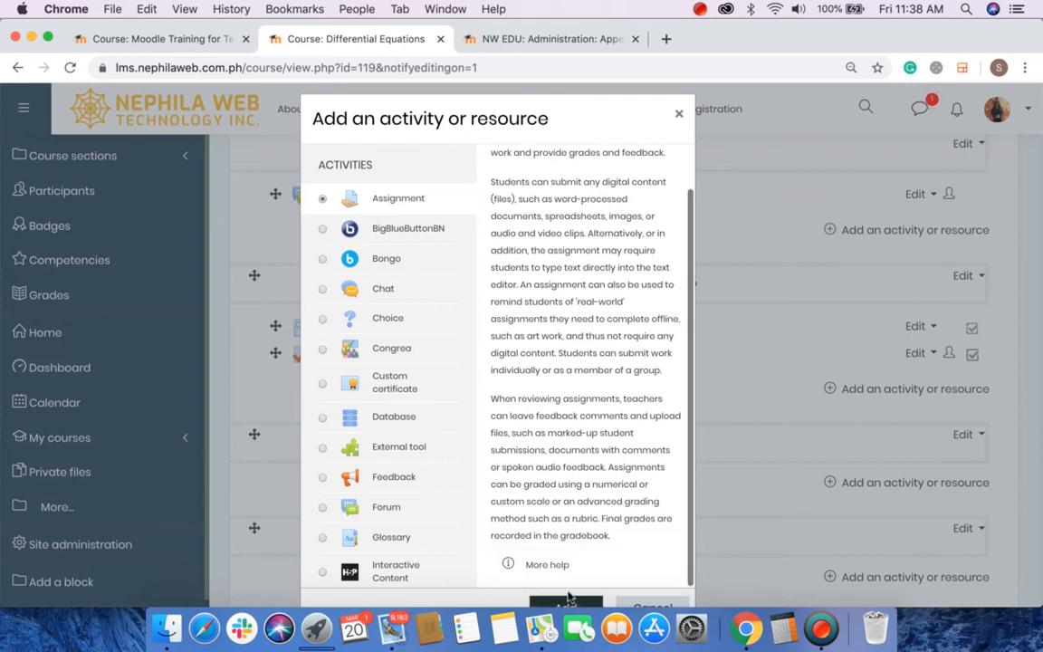
scroll(572, 579, down, 3)
click(569, 464)
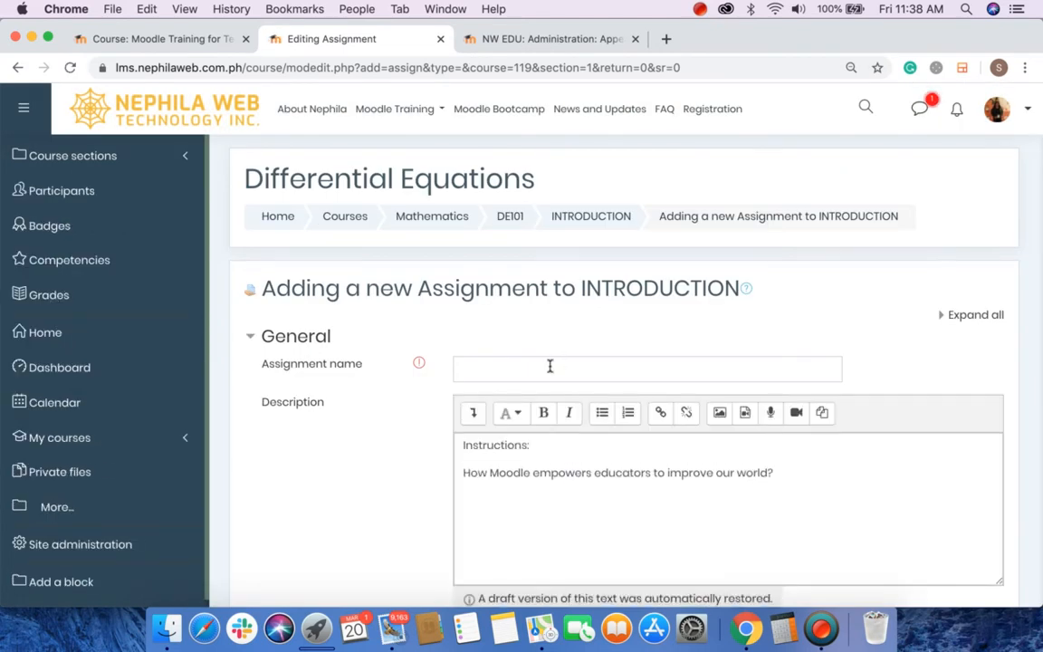
Step: Name the assignment "Assignment 1" and make the "Instructions:" line in the description bold
click(533, 370)
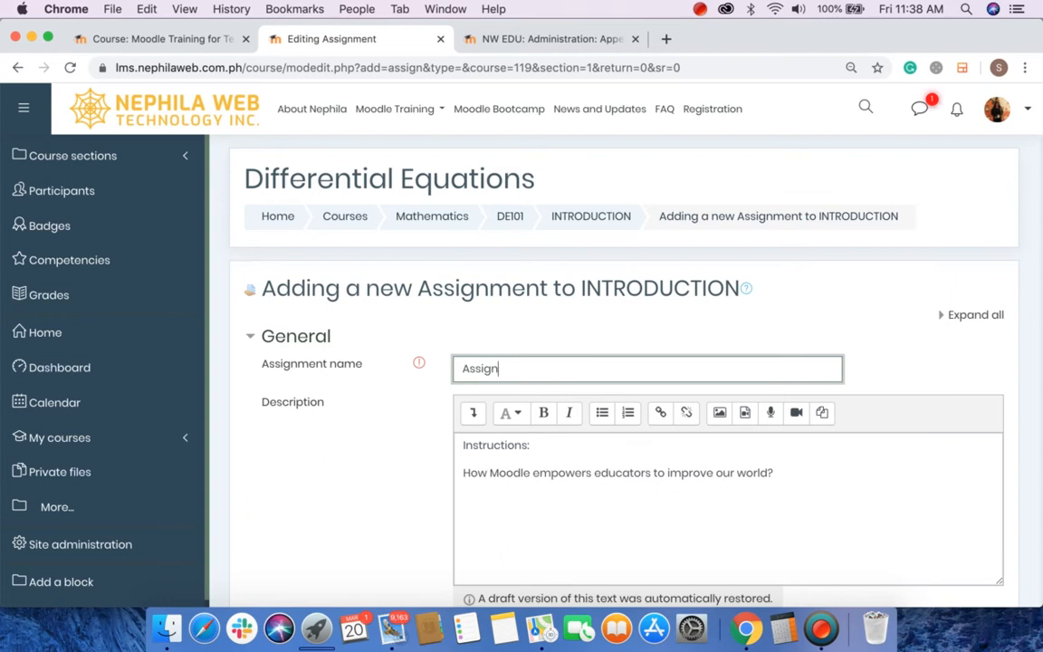
click(498, 485)
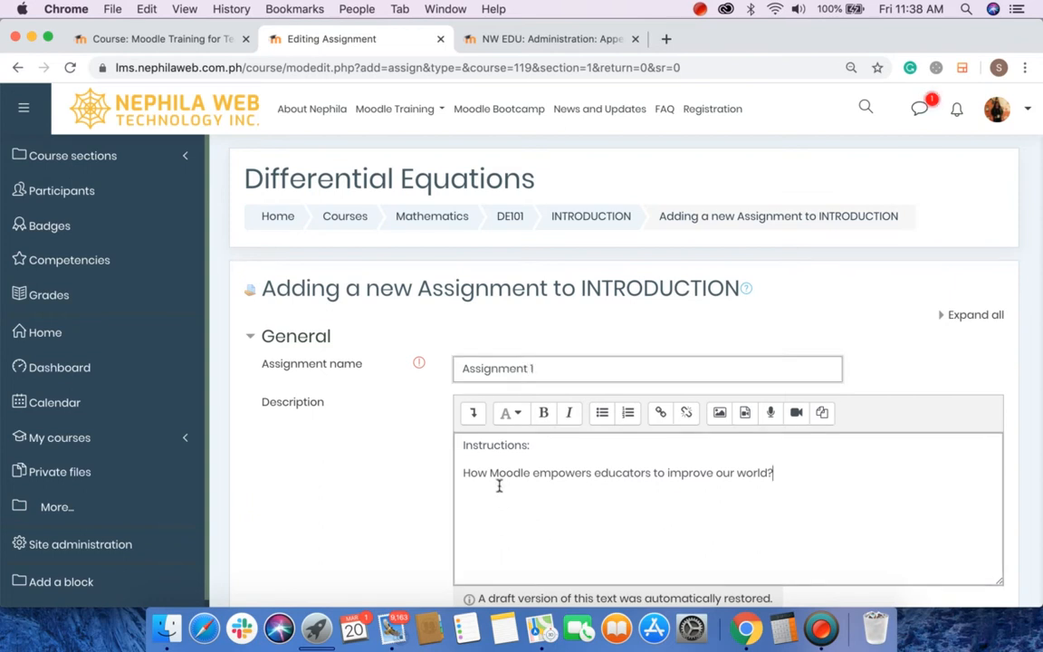
mouse_move(464, 442)
mouse_down()
mouse_move(554, 464)
mouse_move(541, 473)
mouse_move(449, 449)
mouse_up()
click(545, 412)
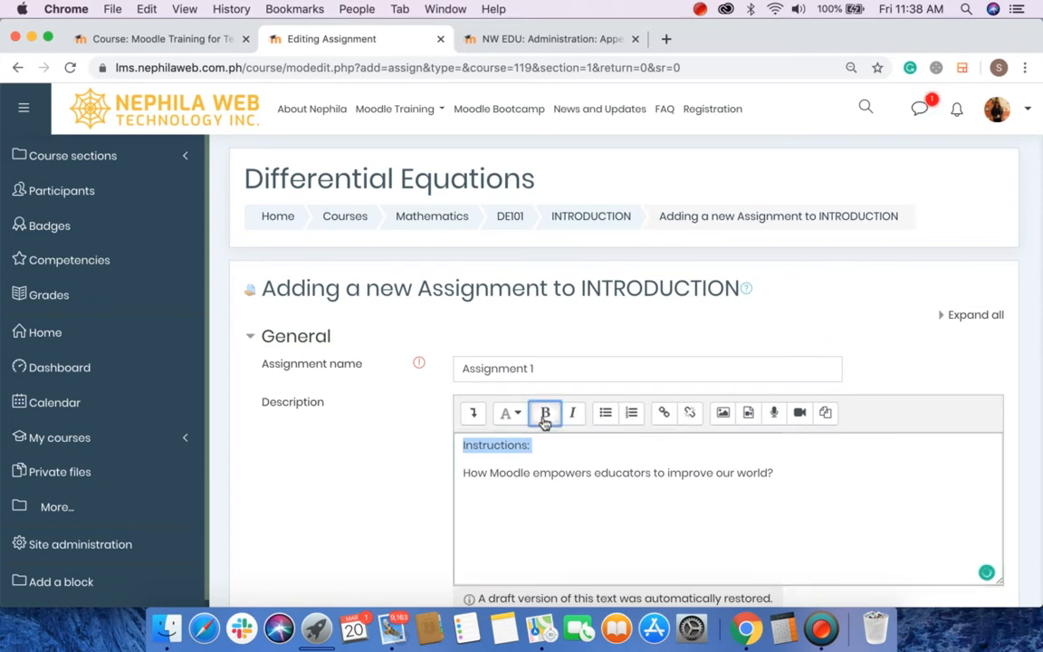
Step: Correct "empowers" to "empower" in the description's question about Moodle
click(554, 474)
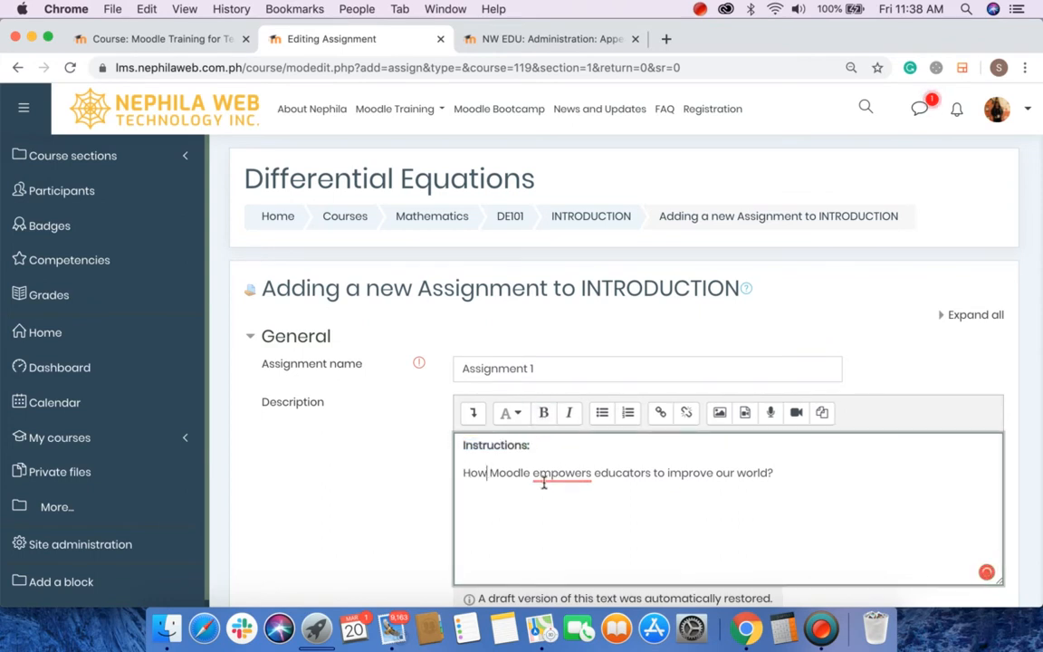
scroll(550, 487, down, 3)
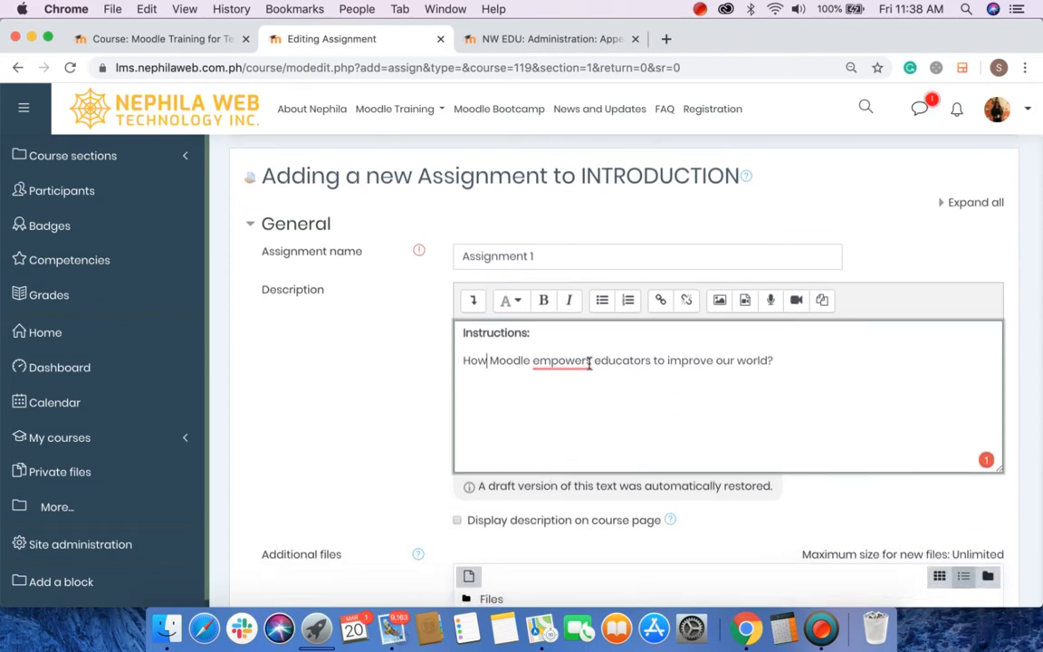
mouse_move(624, 368)
click(562, 411)
click(639, 413)
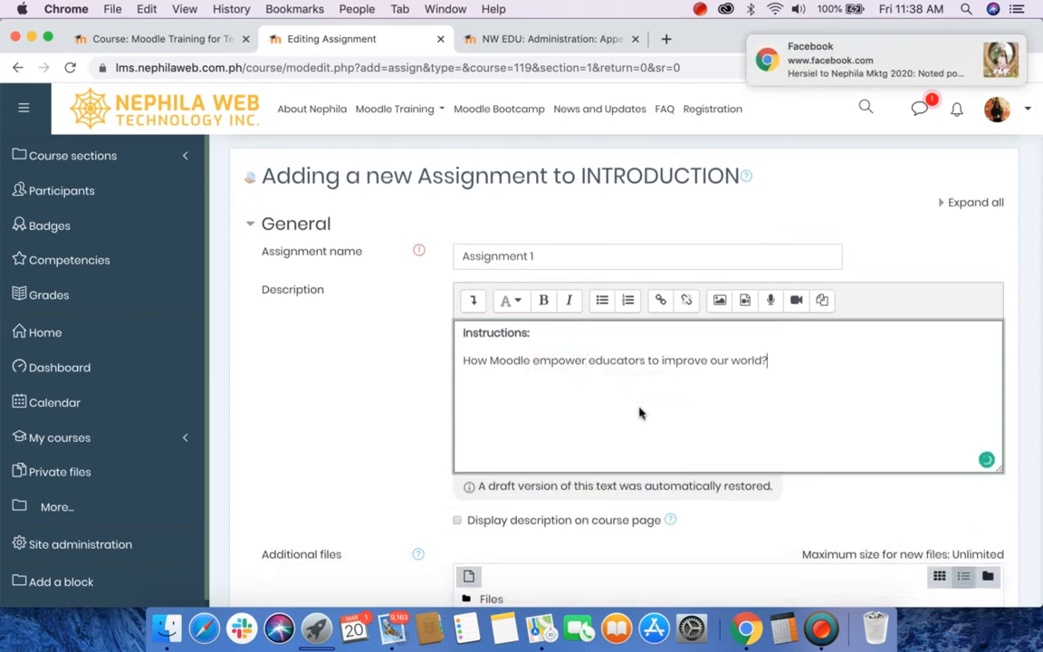
Step: Expand all settings sections of the assignment form
scroll(639, 413, down, 2)
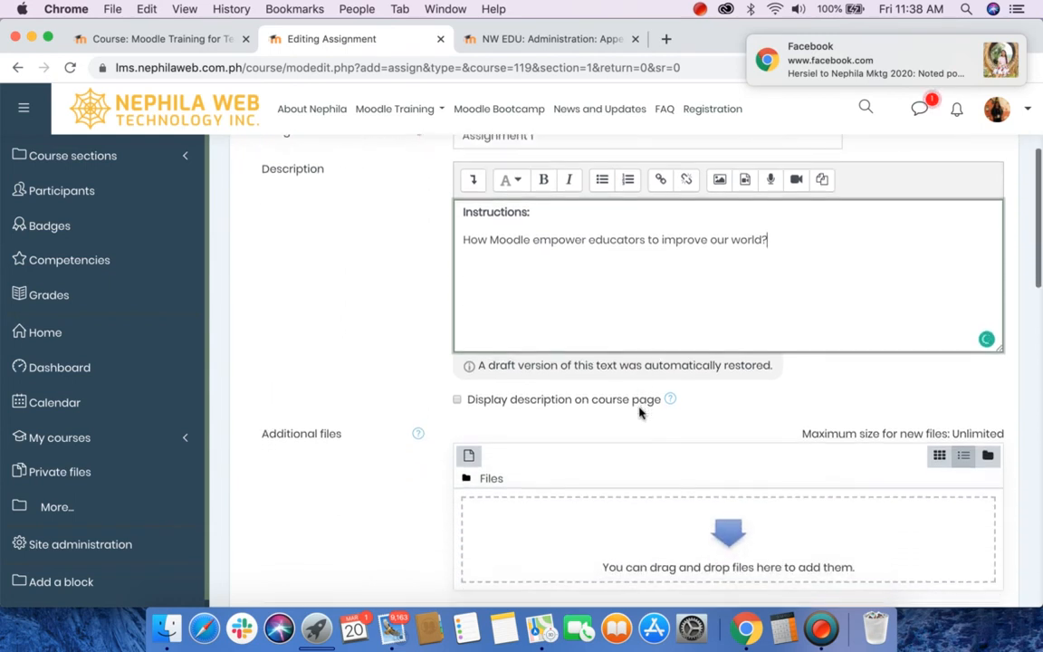
scroll(640, 413, up, 2)
click(957, 204)
scroll(806, 377, down, 7)
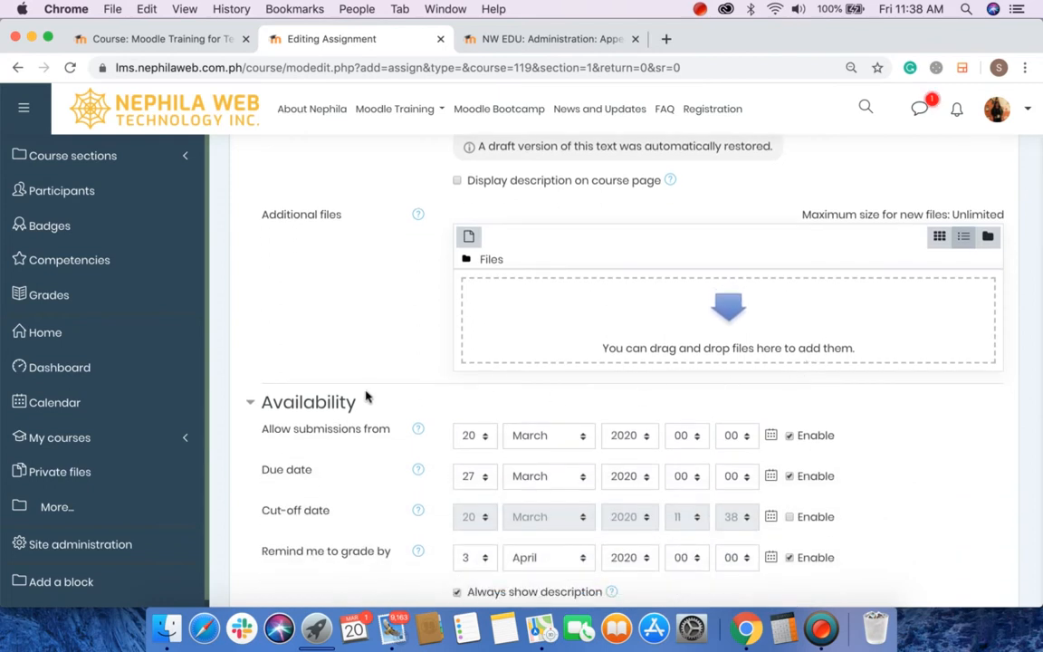
click(299, 411)
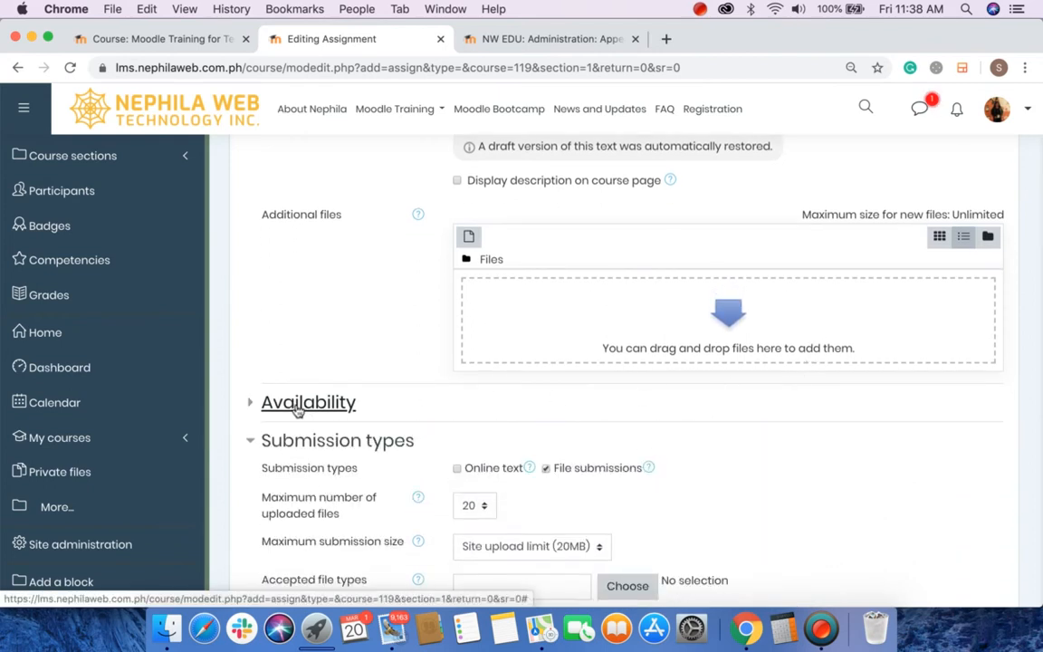
click(299, 410)
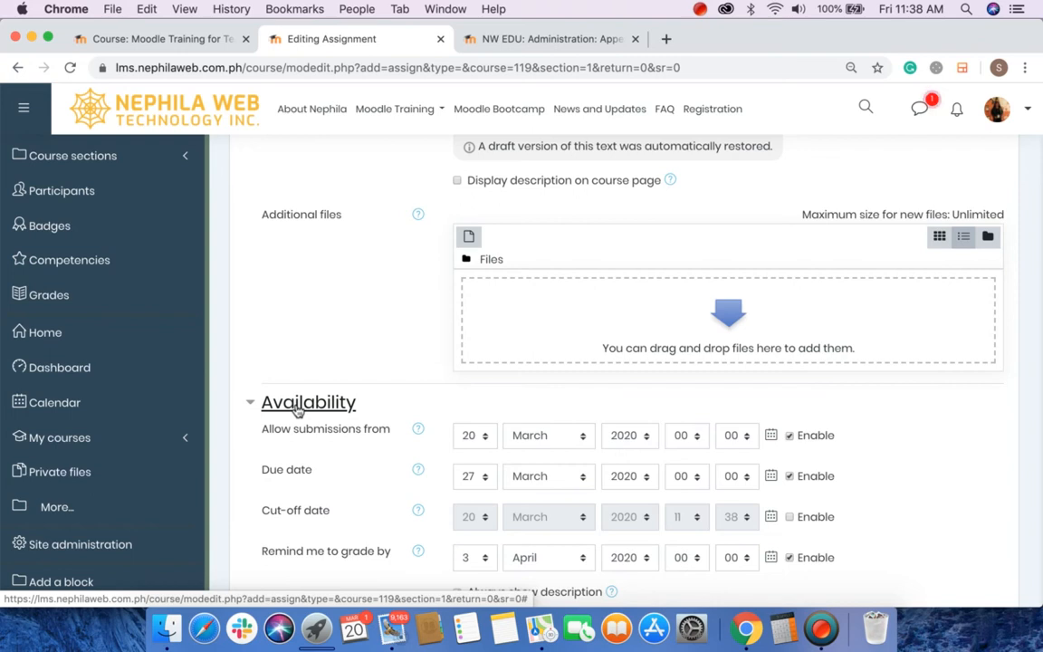
scroll(356, 442, down, 3)
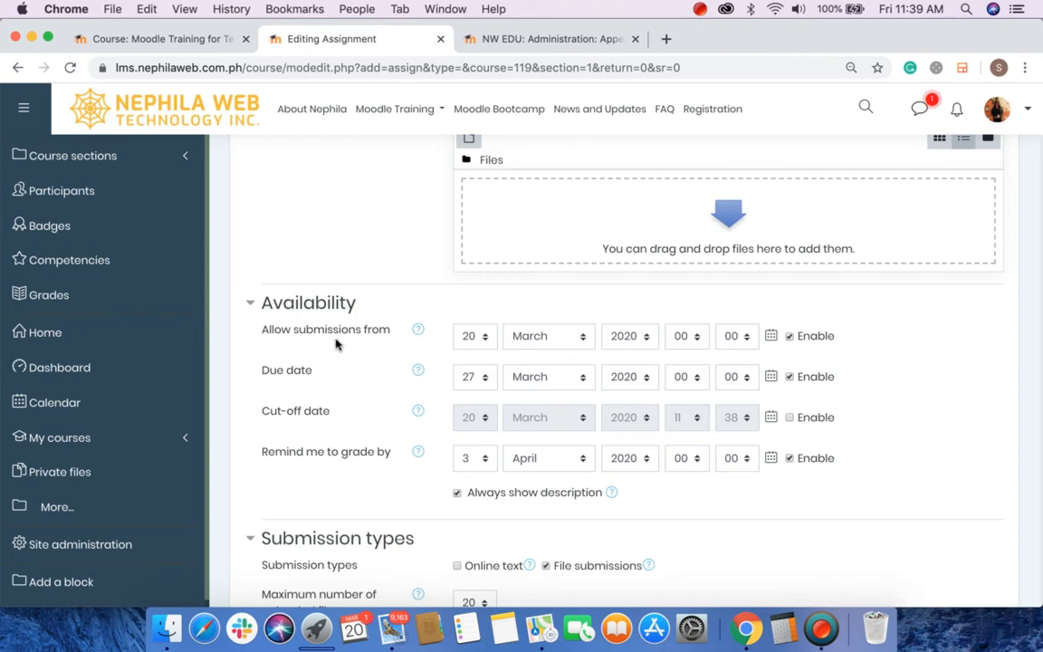
click(479, 338)
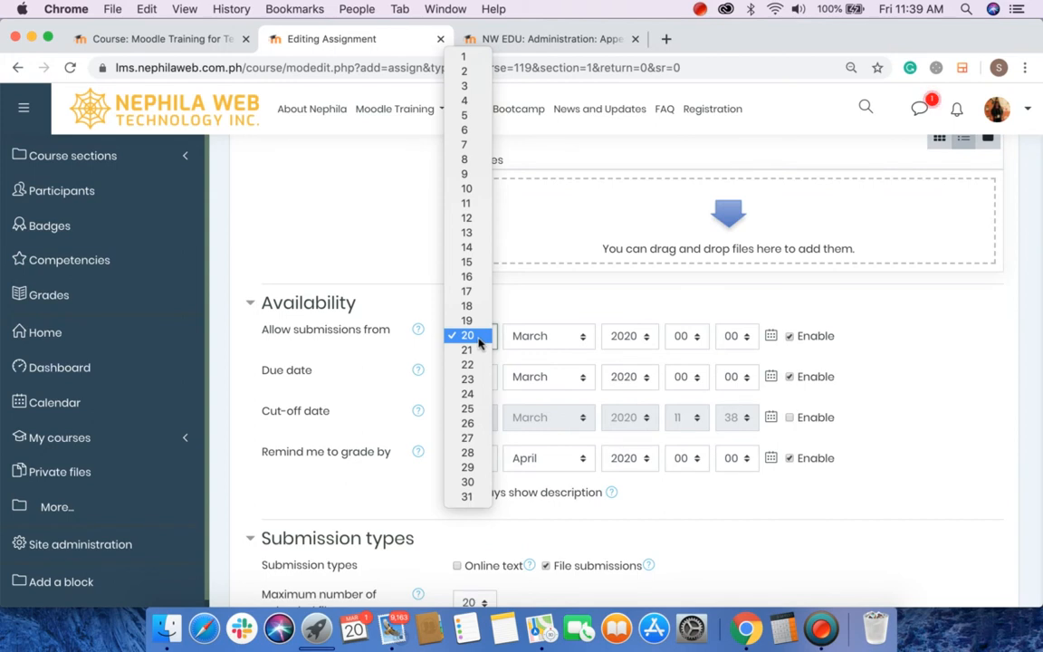
click(550, 317)
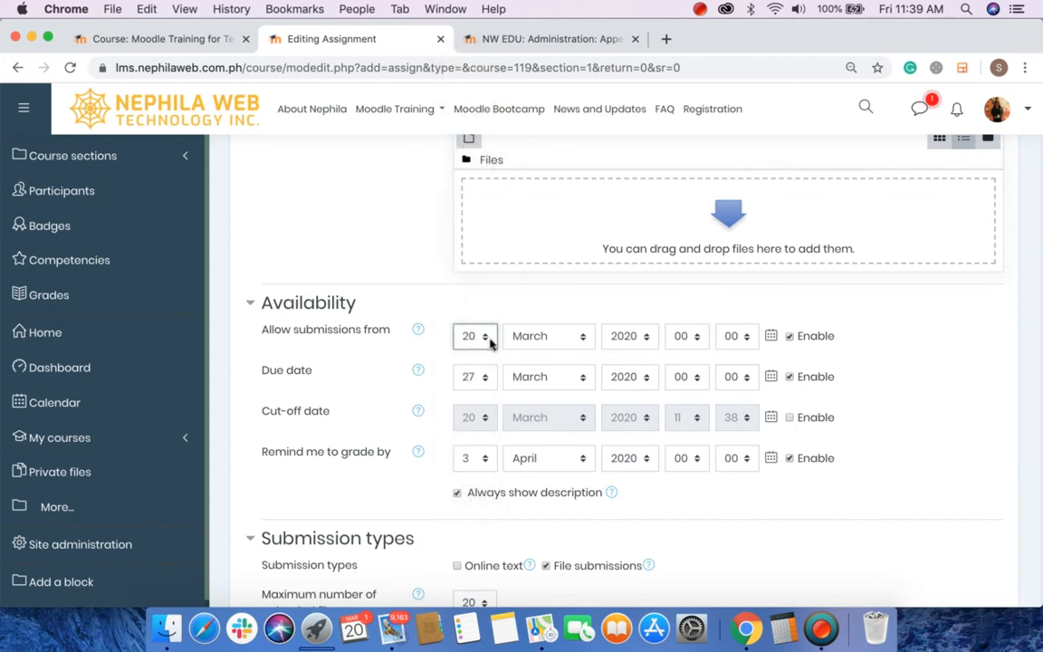
click(372, 390)
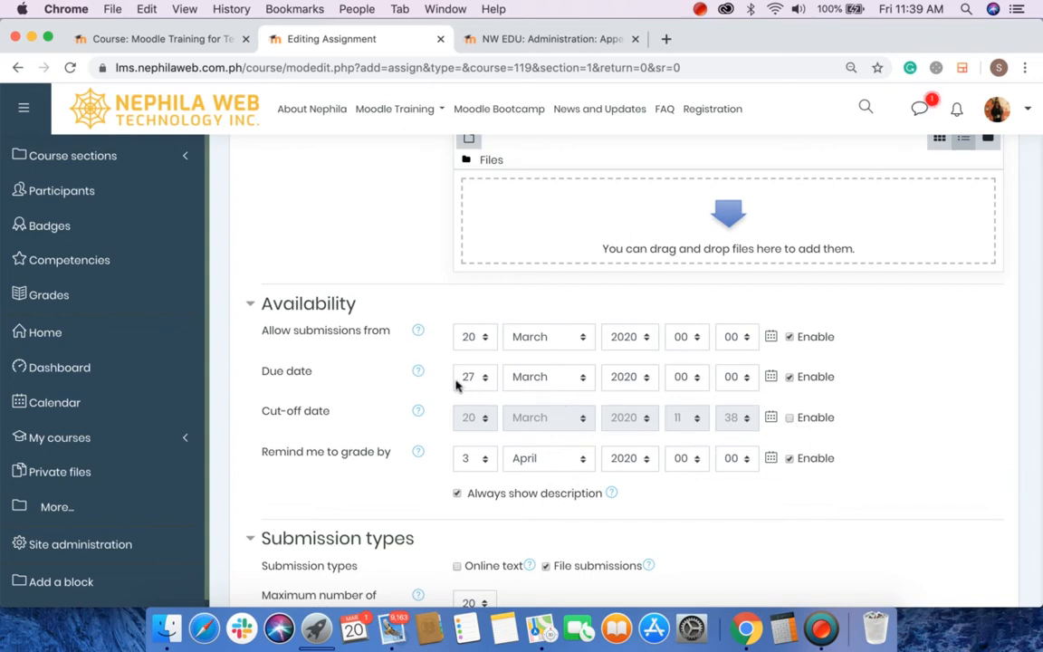
Step: Enable the assignment's cut-off date and set its day to 27 March 2020
click(790, 419)
click(480, 418)
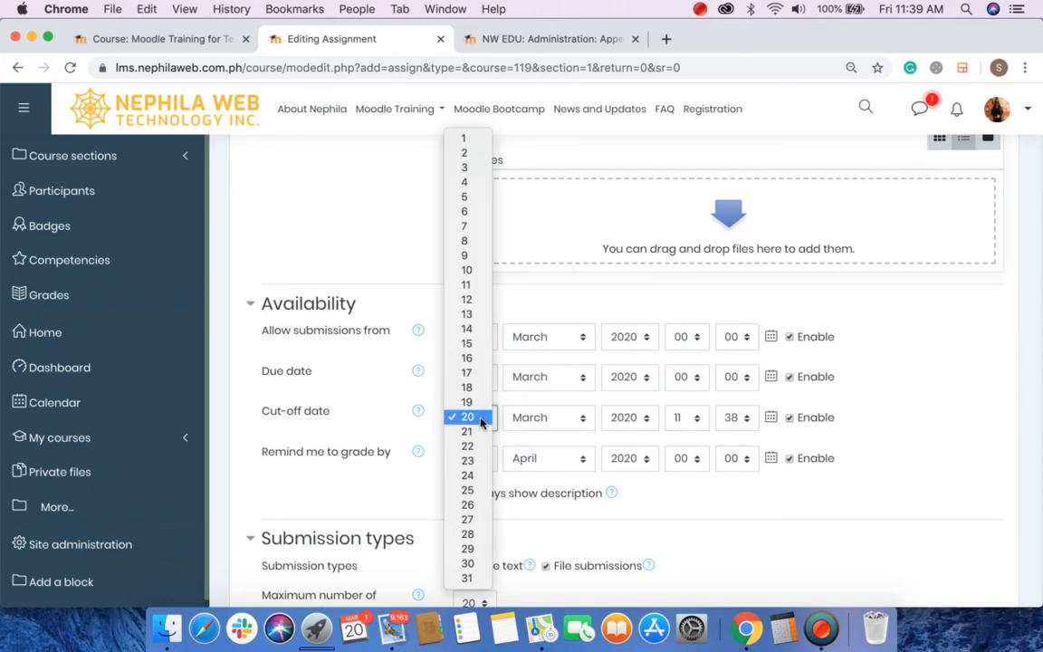
click(467, 519)
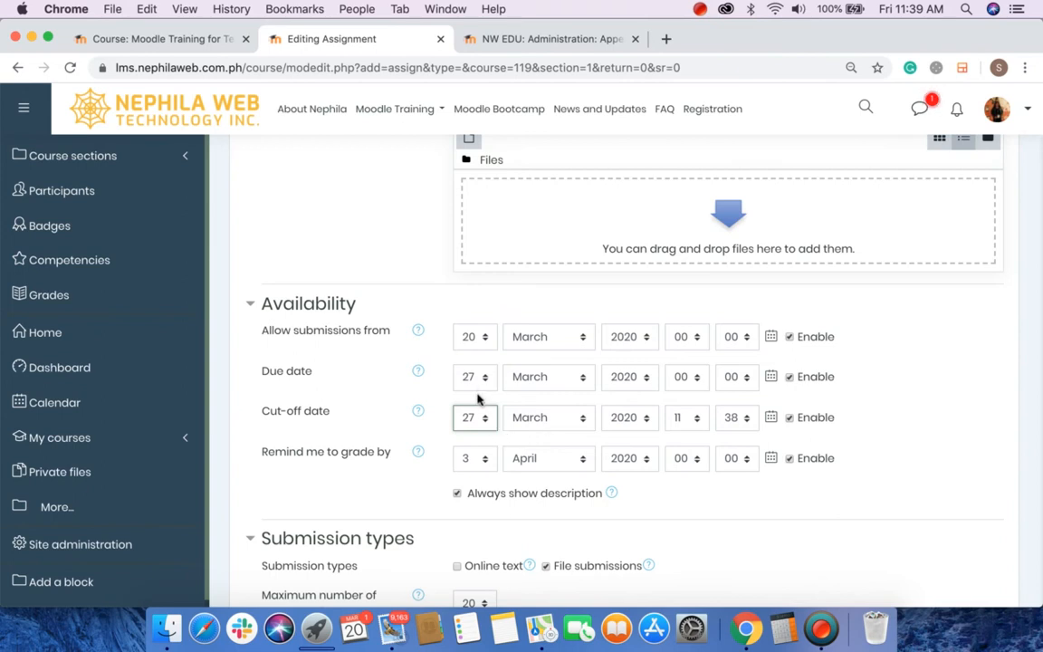
click(404, 407)
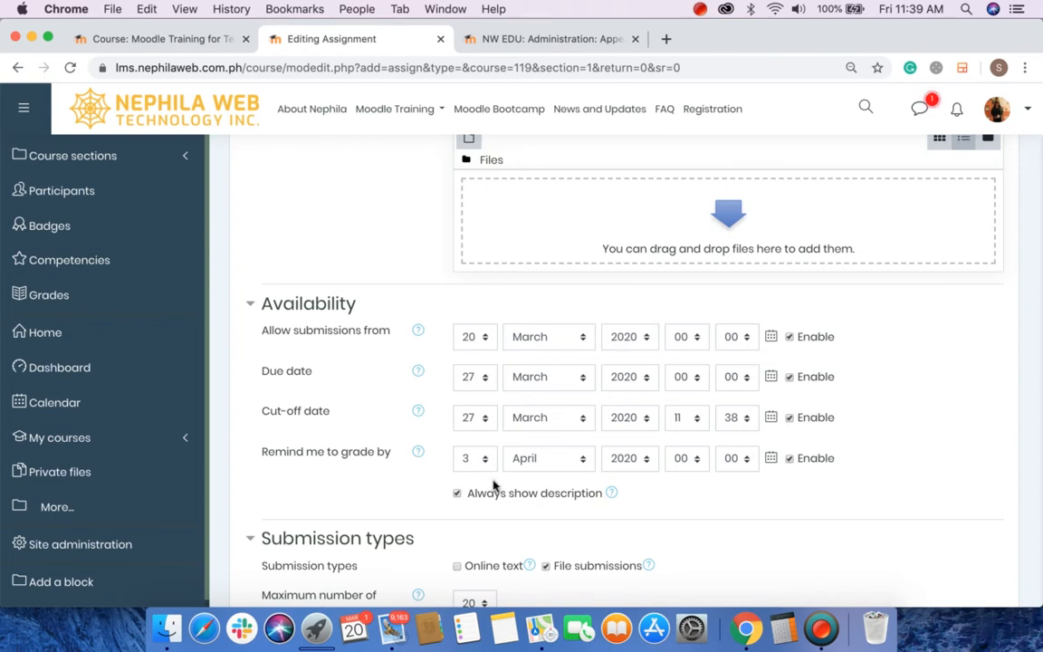
Step: Allow online text submissions in addition to file submissions and enable a word limit of 500
scroll(493, 487, down, 5)
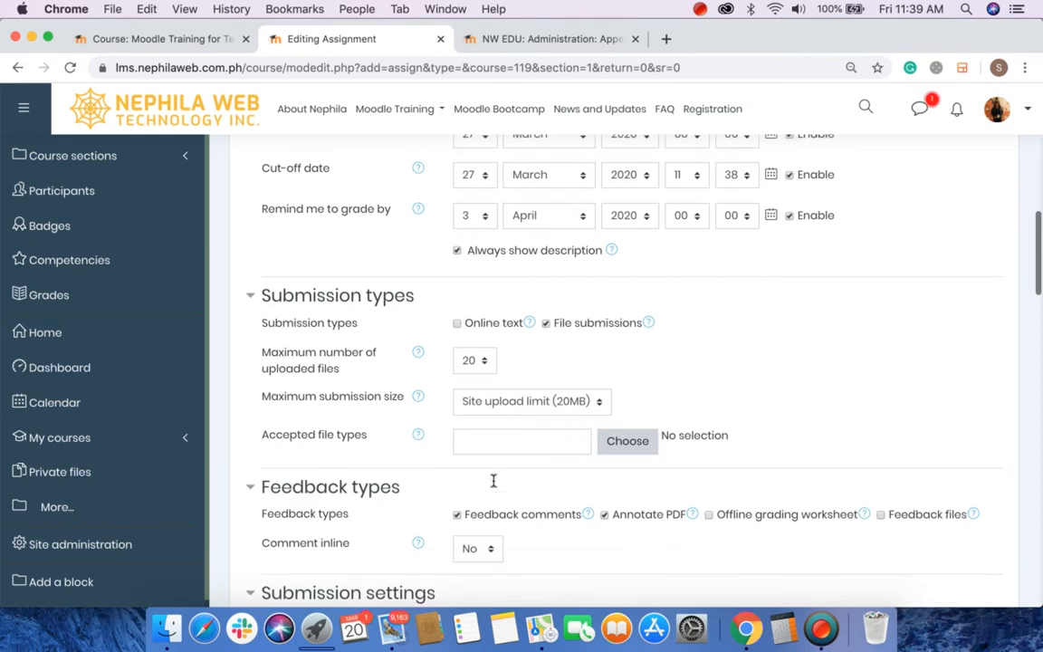
scroll(493, 516, down, 1)
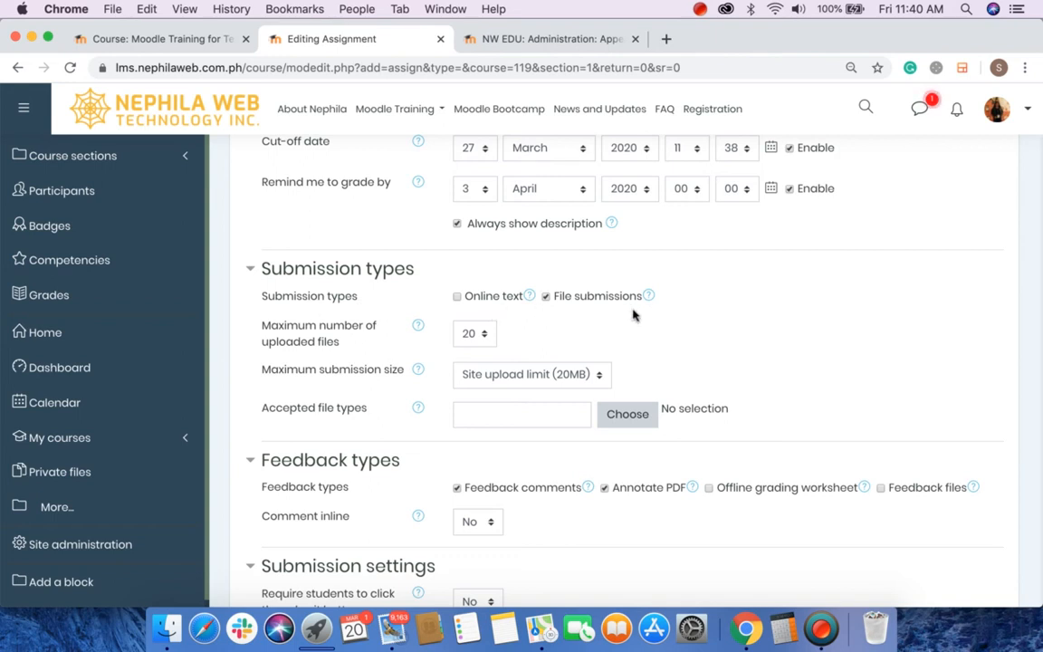
click(458, 298)
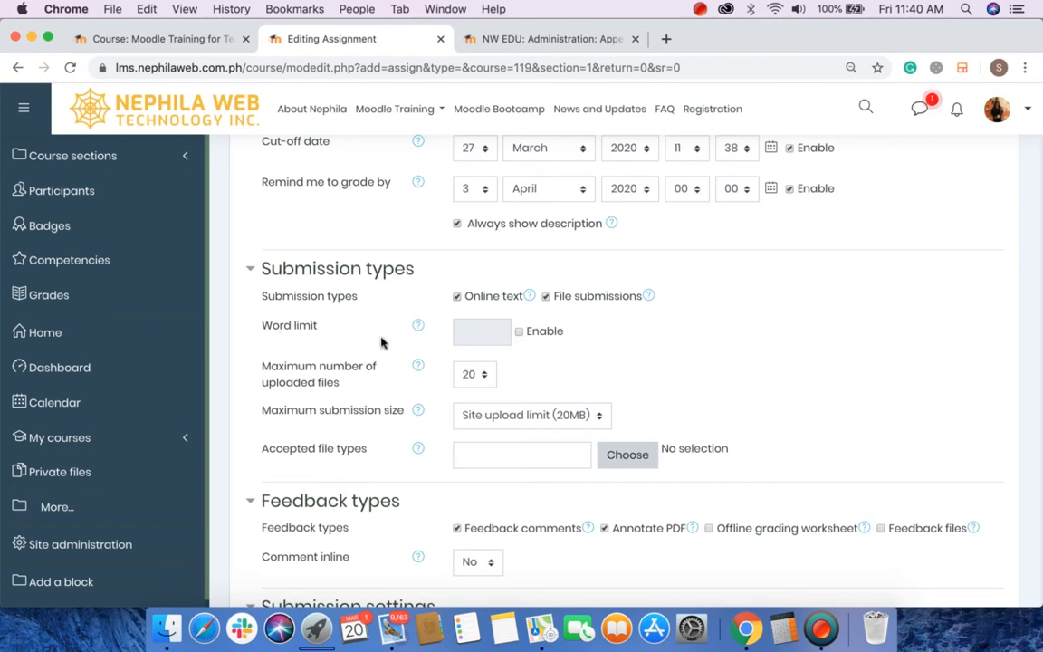
click(519, 334)
click(480, 334)
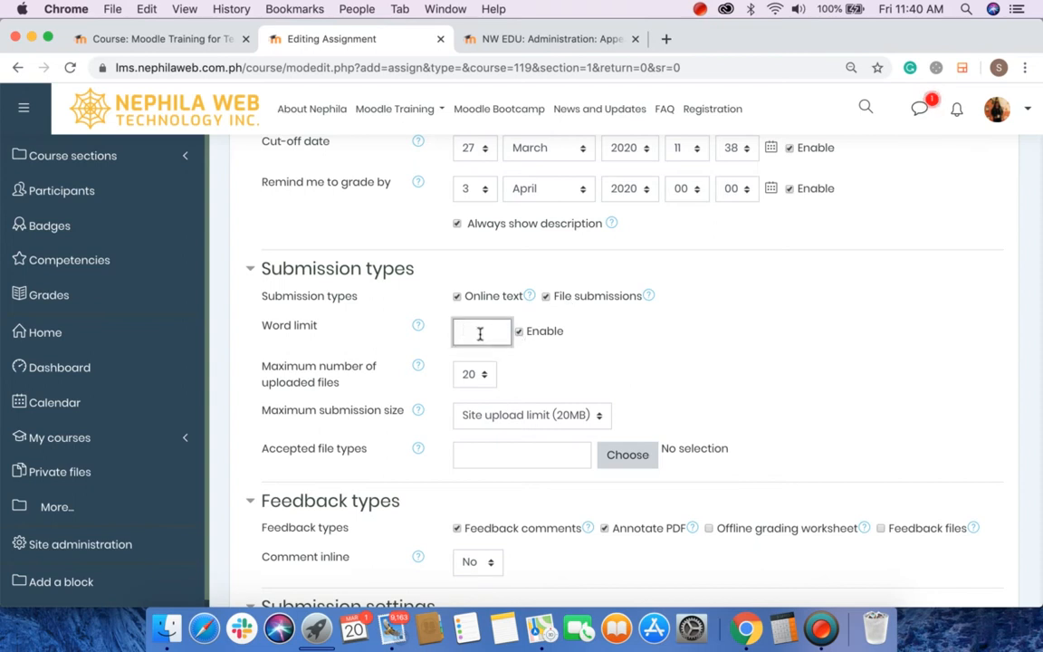
text(500)
click(596, 346)
drag(499, 332, 458, 332)
click(558, 332)
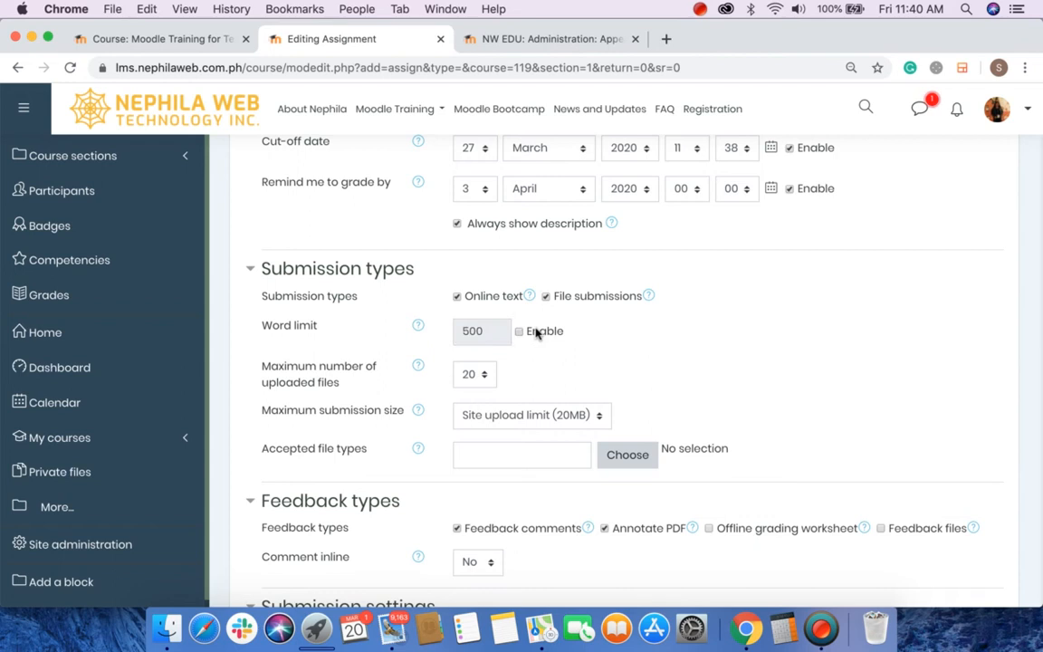
click(537, 333)
Step: Set the maximum number of uploaded files to 1 and the maximum submission size to 2MB
scroll(538, 373, down, 3)
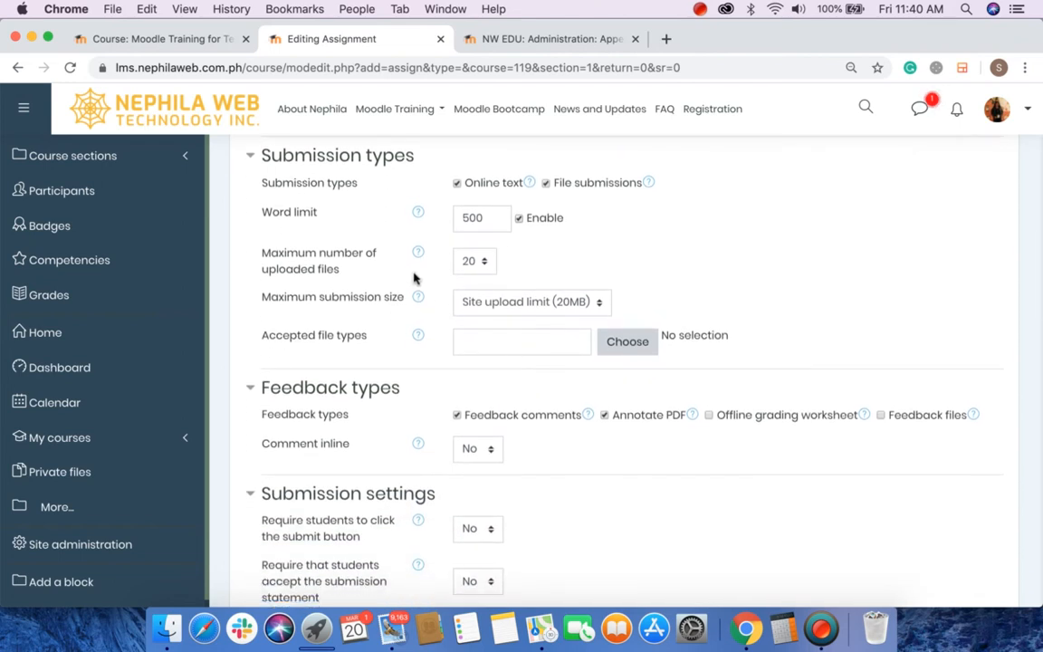
click(475, 263)
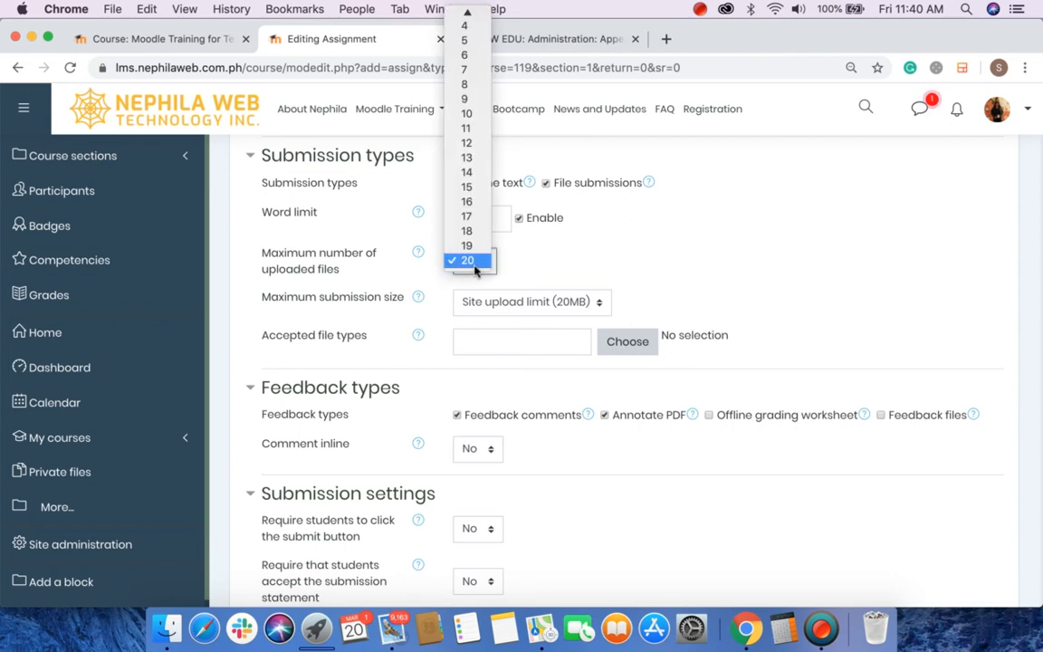
scroll(473, 261, up, 2)
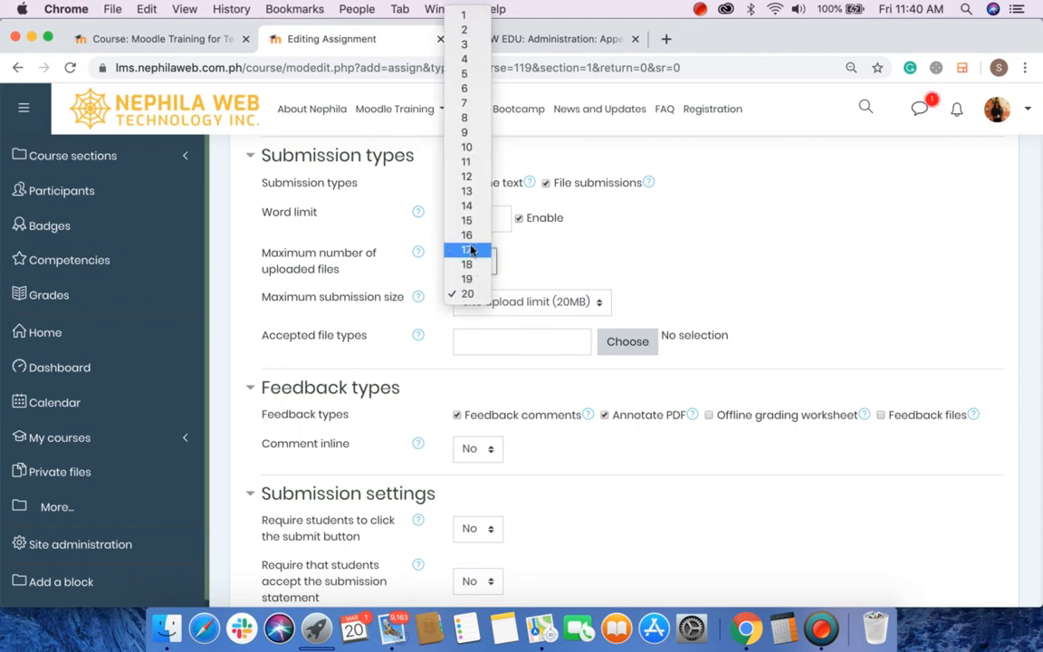
click(465, 16)
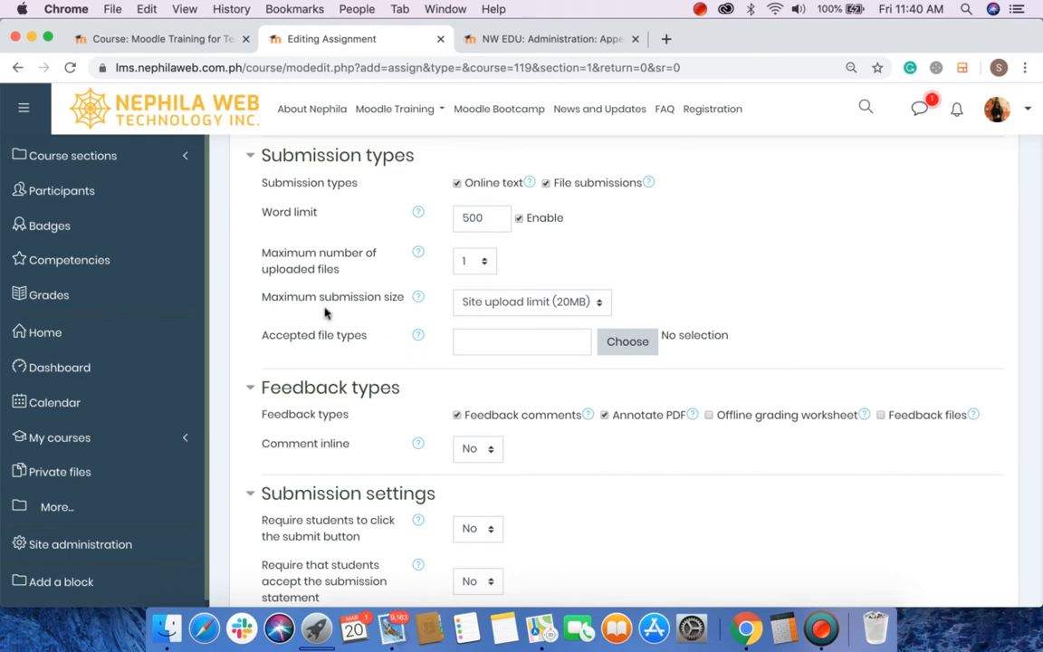
click(553, 308)
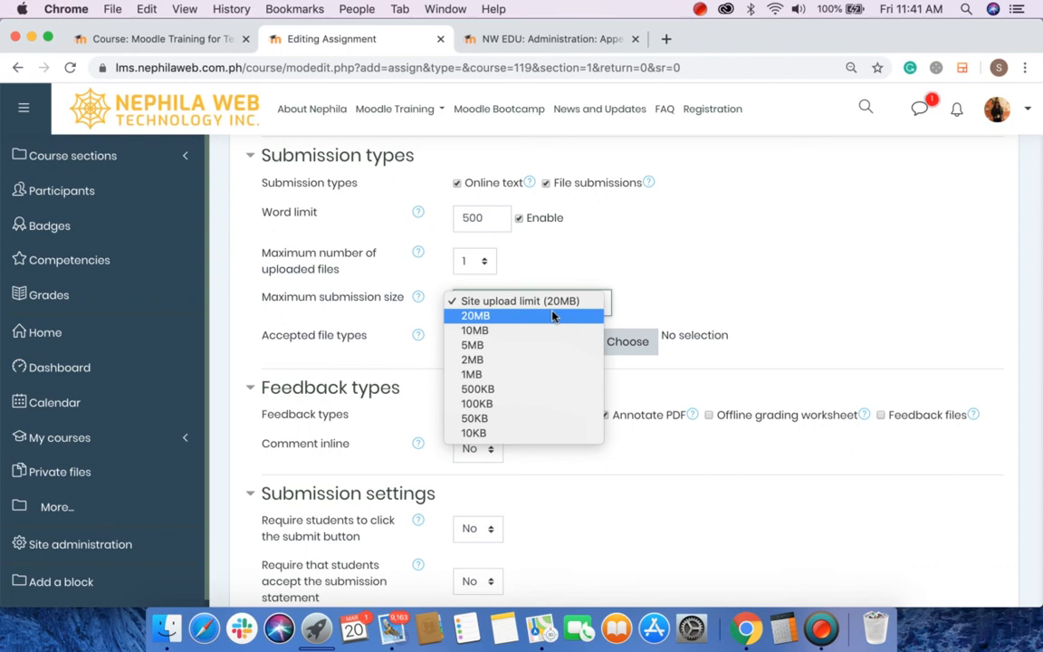
click(497, 362)
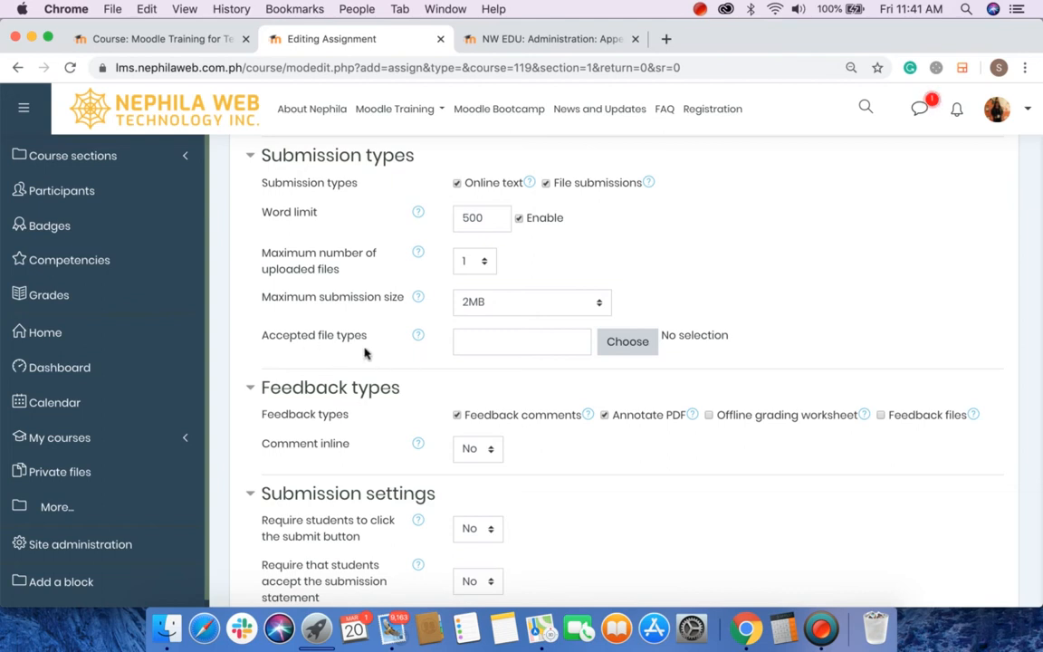
Step: Enter .pdf as an accepted file type for the assignment's file submissions
click(511, 345)
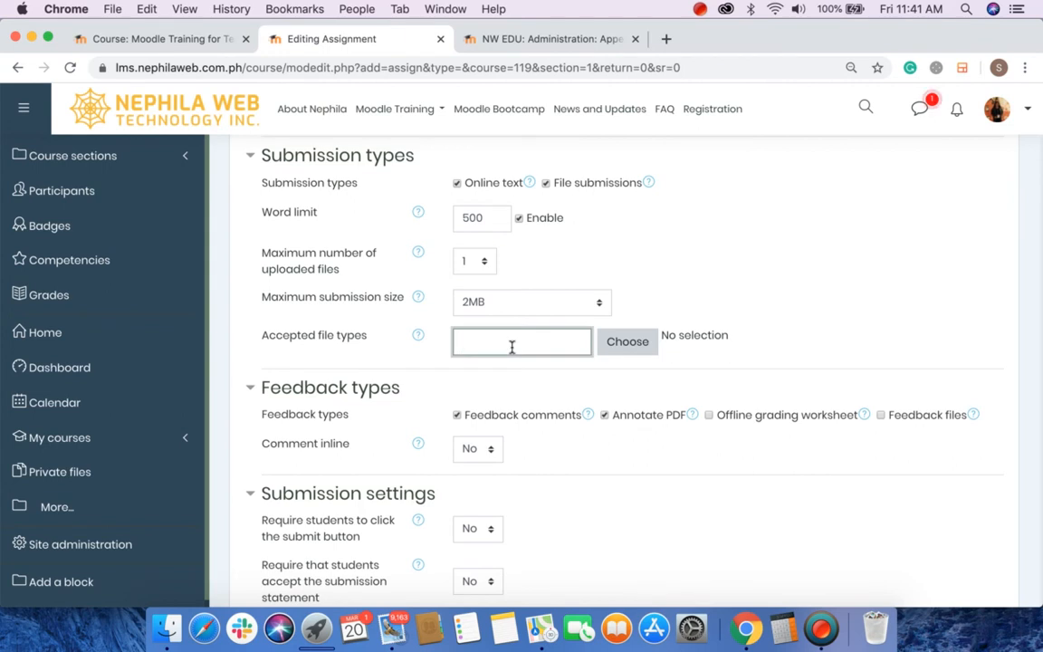
text(.pdf)
click(504, 383)
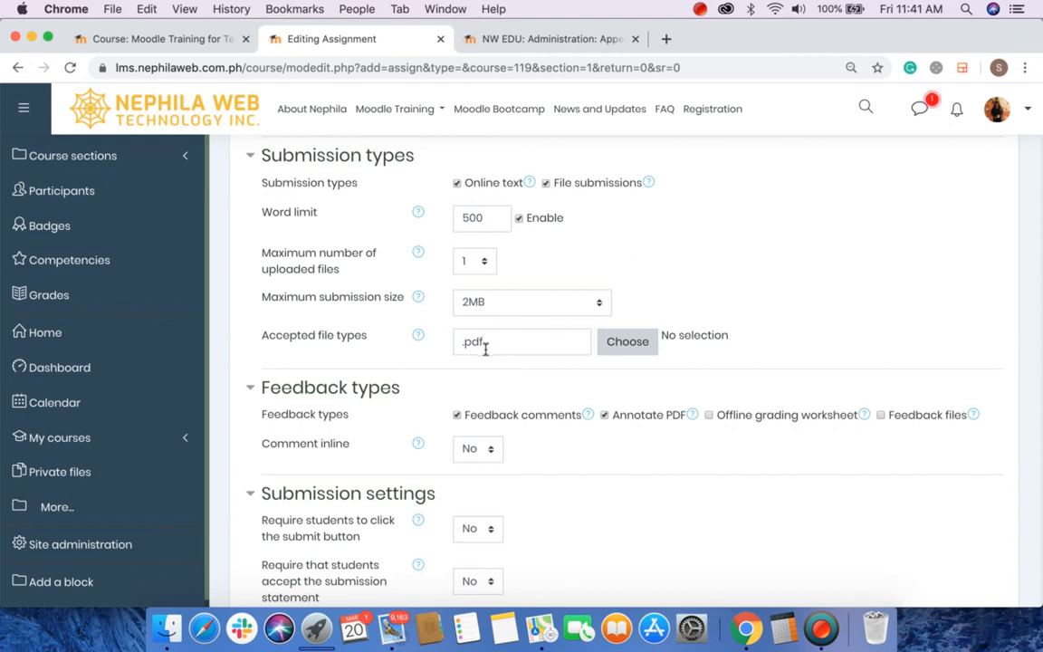
click(495, 345)
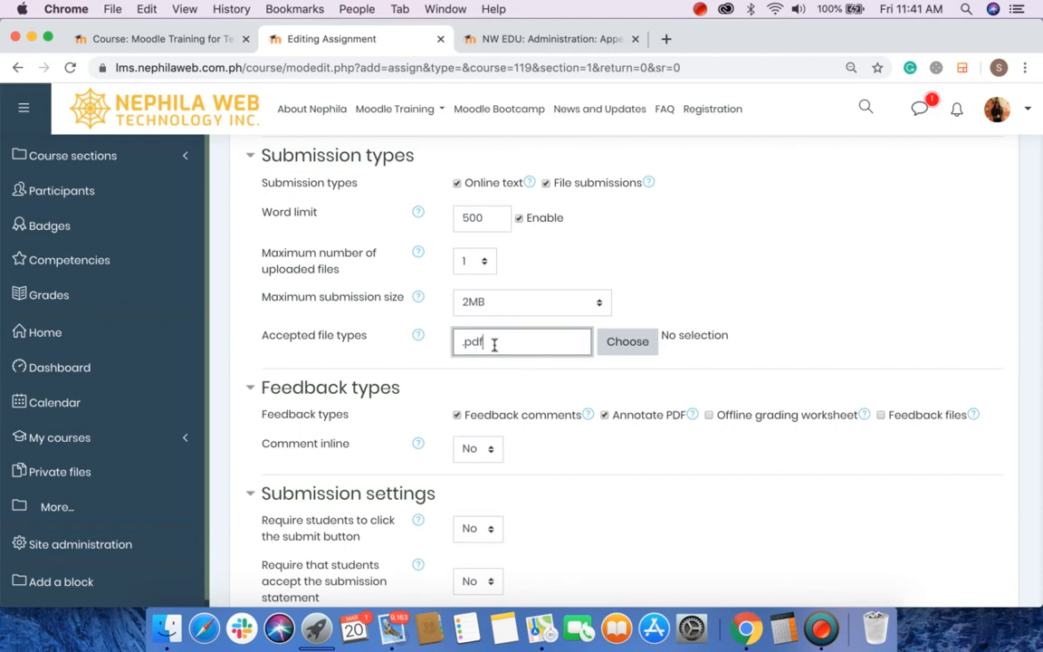
Step: Add Word 2007 document (.docx) to the accepted file types and save the selection
click(637, 349)
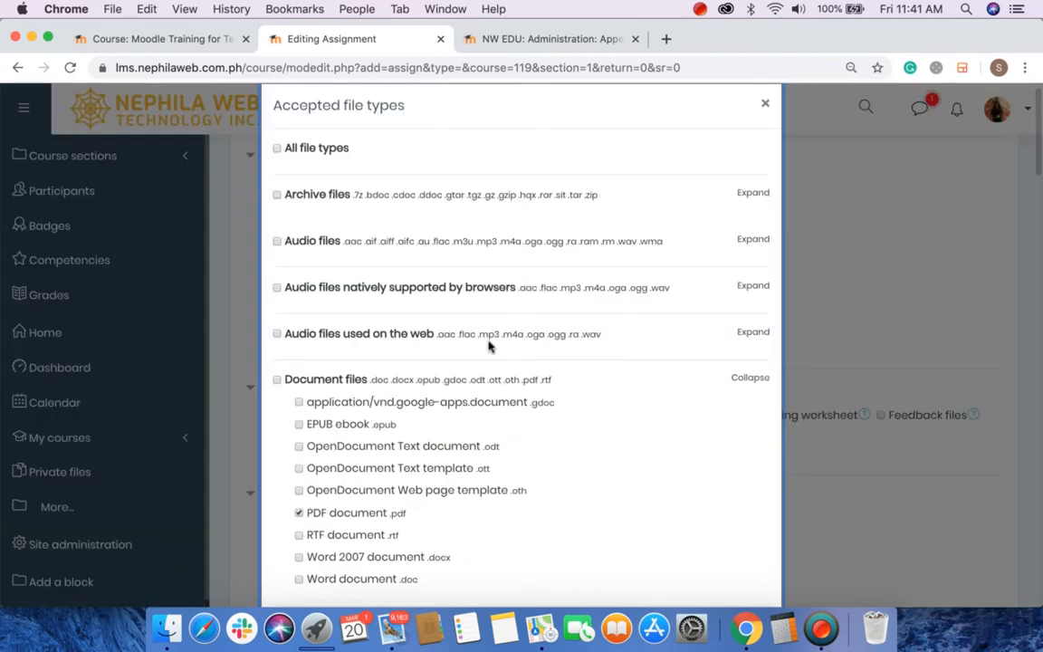
scroll(490, 354, down, 1)
scroll(487, 353, down, 4)
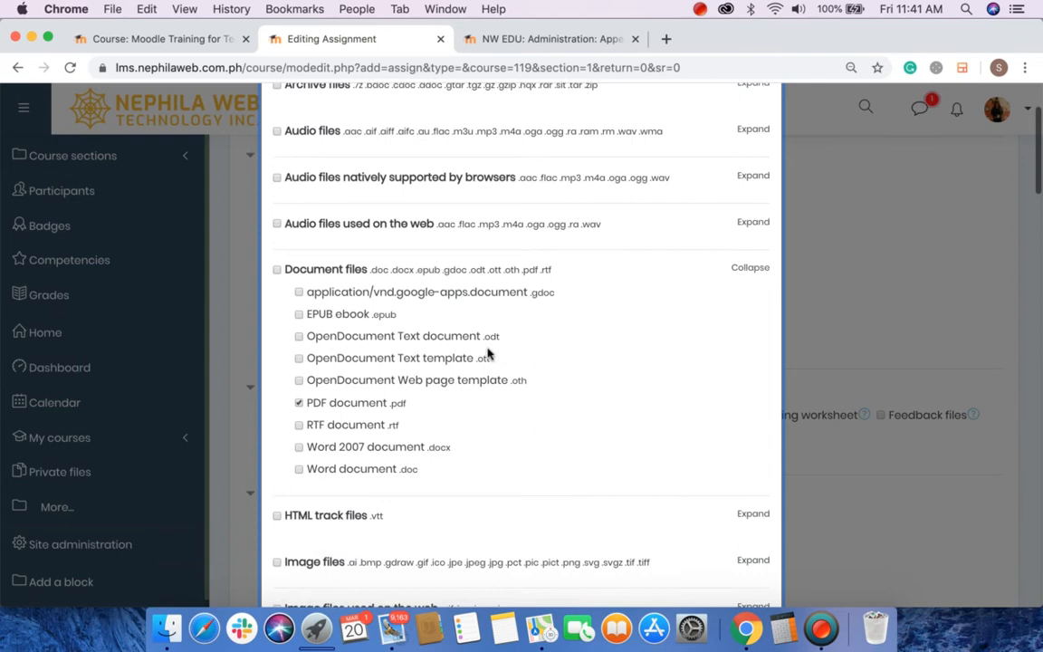
scroll(488, 353, down, 3)
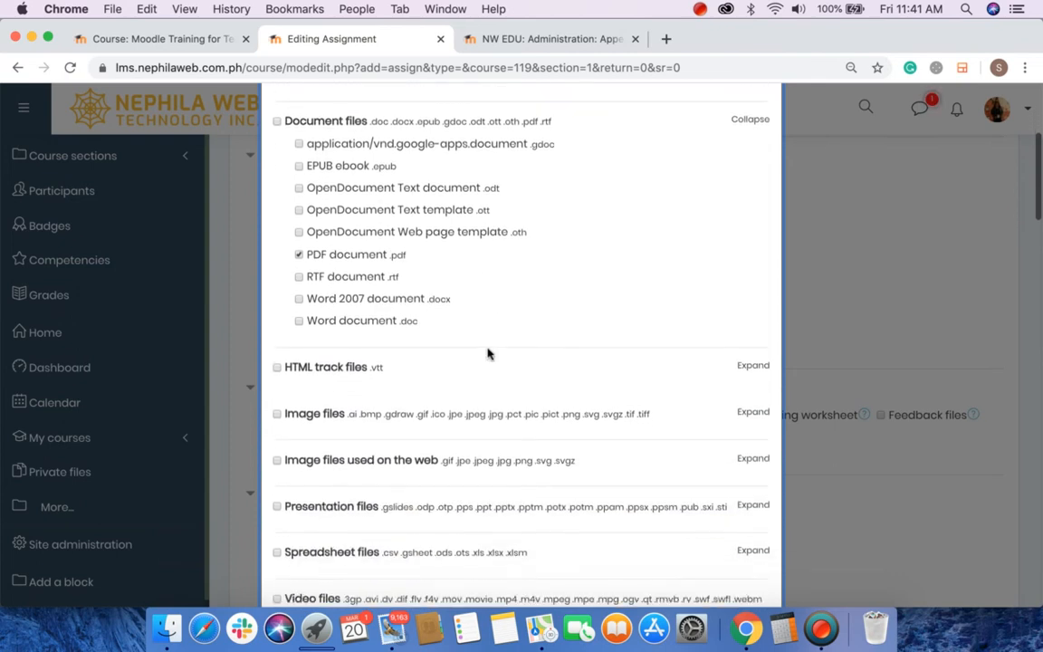
scroll(487, 353, down, 1)
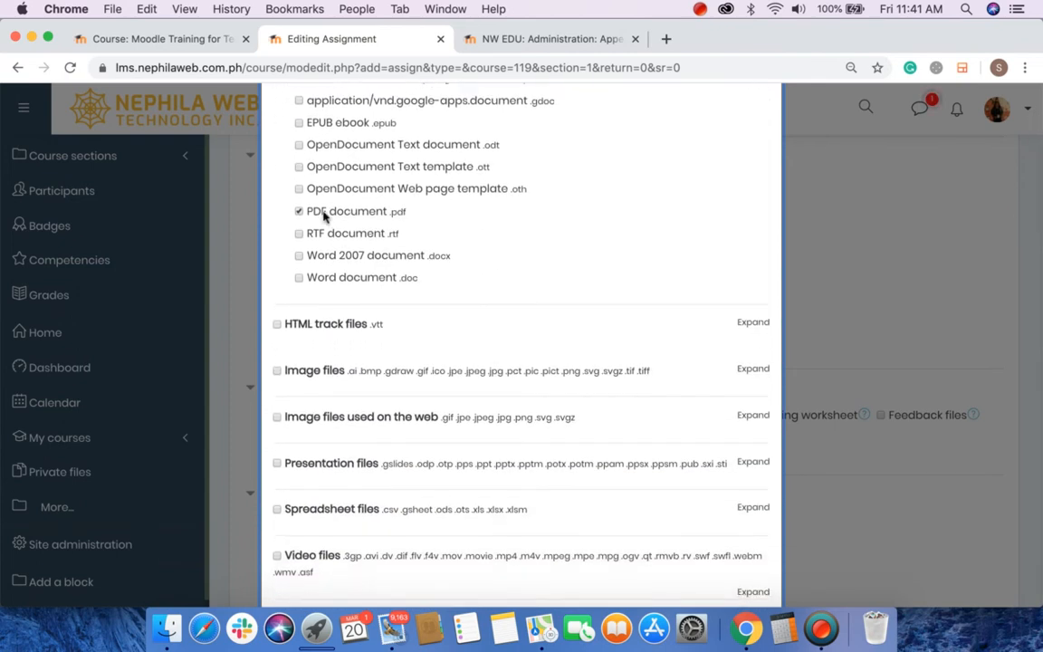
click(311, 259)
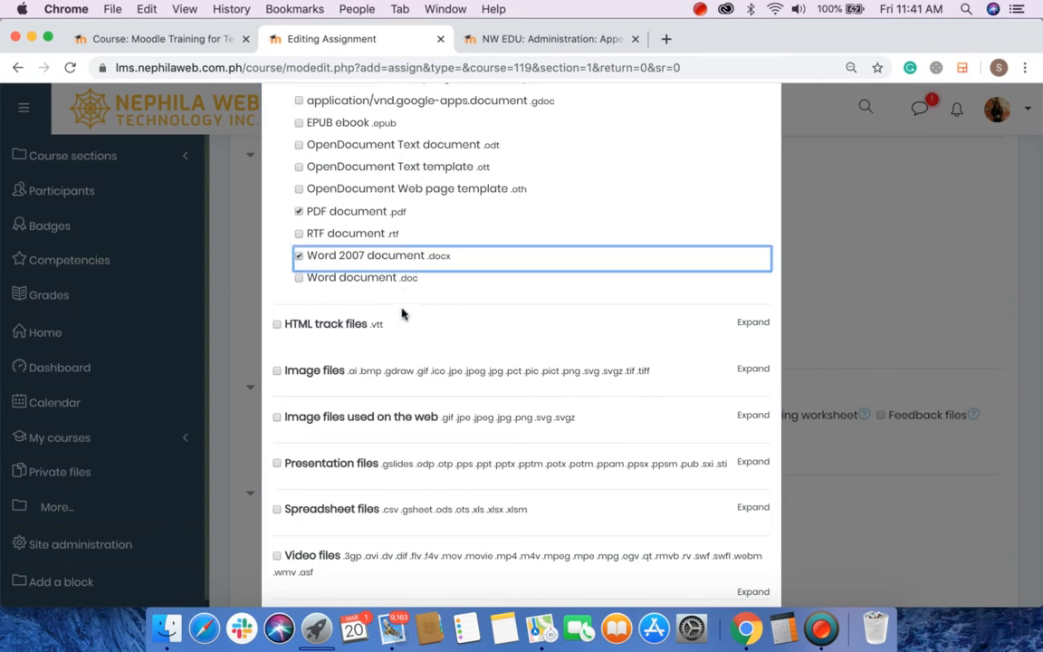
scroll(403, 310, down, 15)
scroll(403, 312, down, 15)
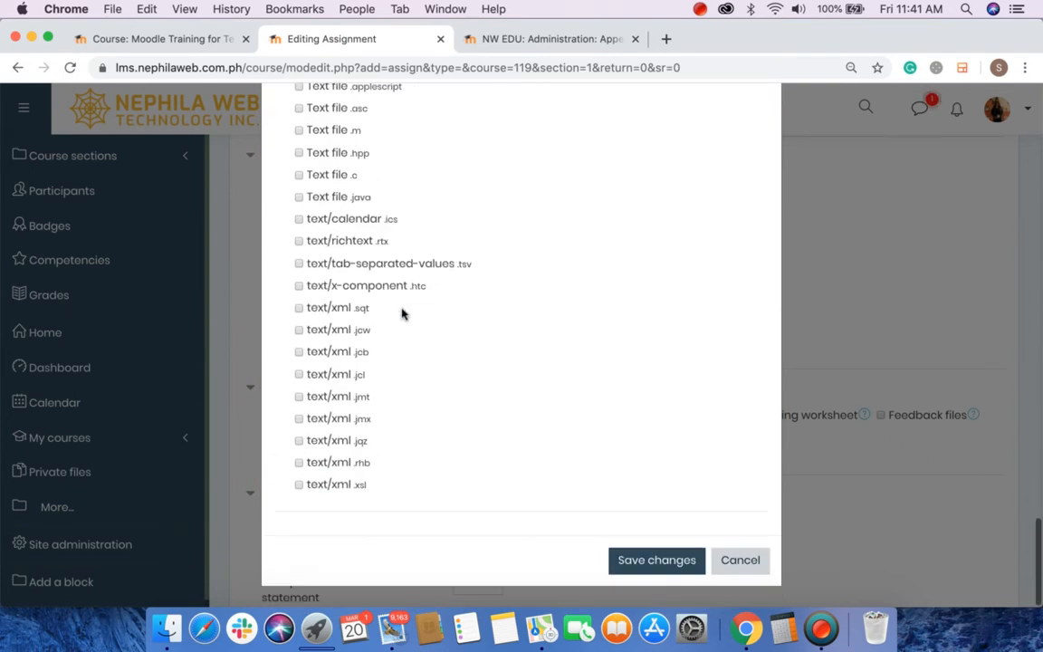
click(634, 563)
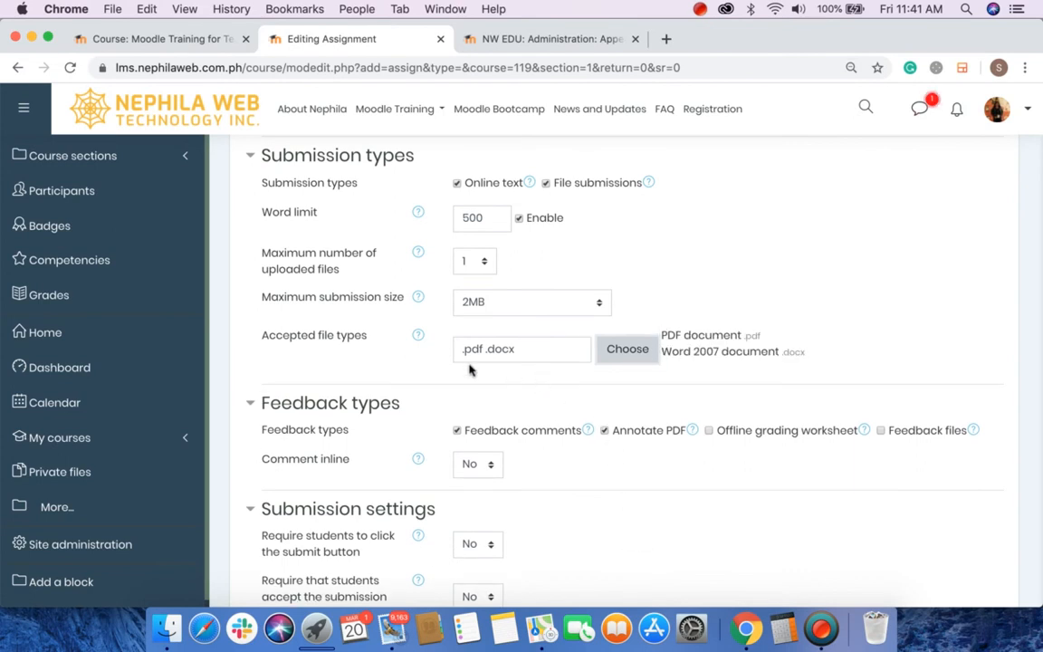
Step: Set Comment inline to Yes in the assignment's feedback types
scroll(470, 381, up, 3)
scroll(470, 381, up, 3)
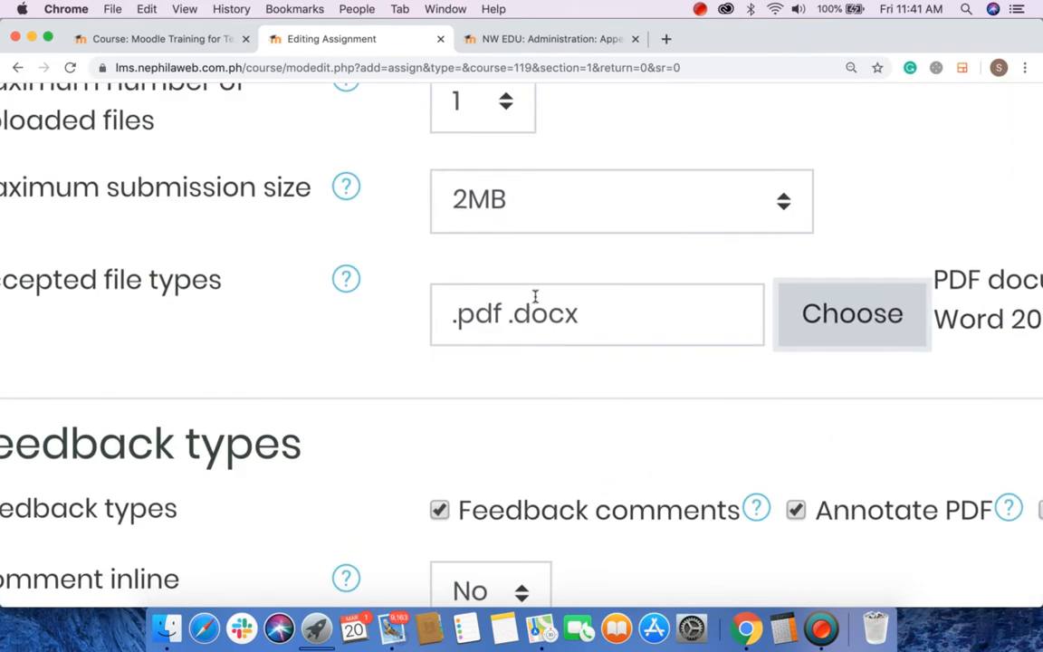
scroll(521, 375, down, 5)
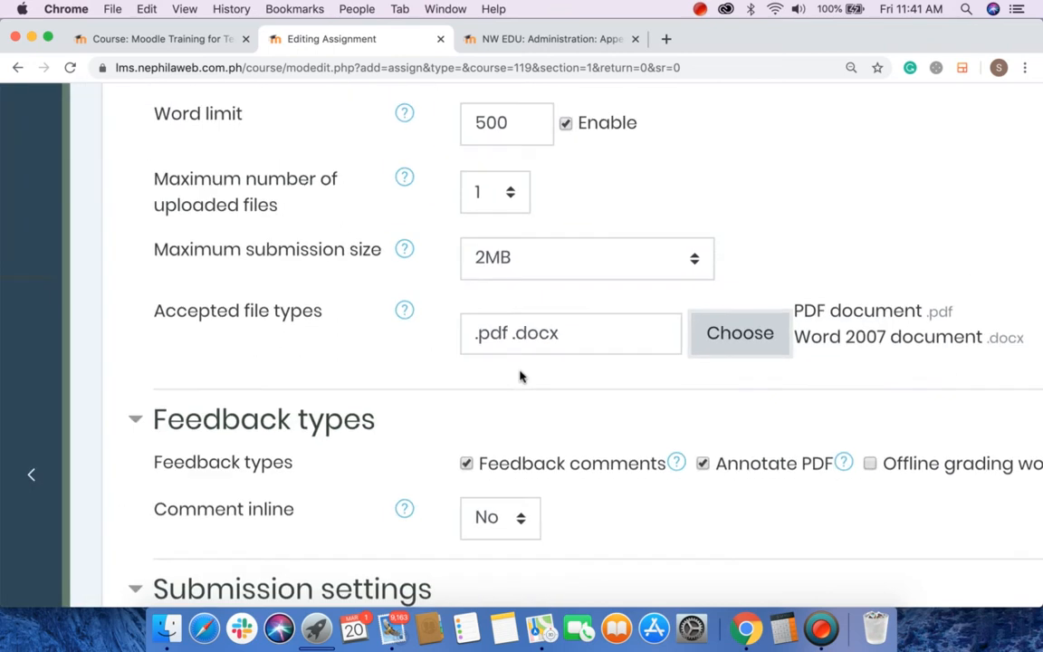
scroll(521, 376, down, 5)
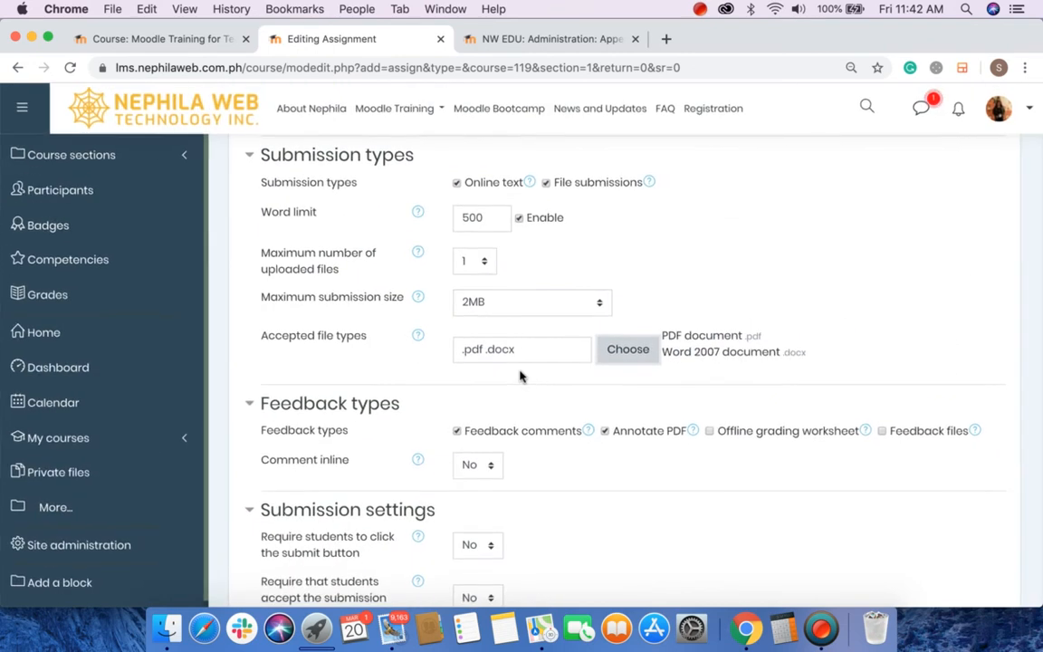
scroll(508, 413, down, 4)
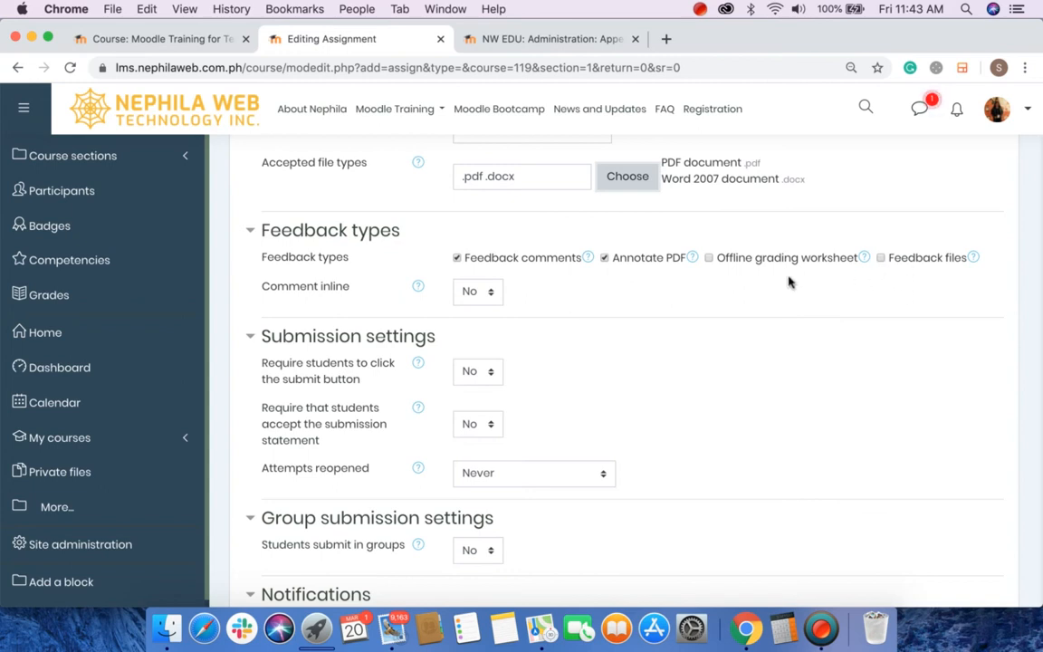
click(478, 301)
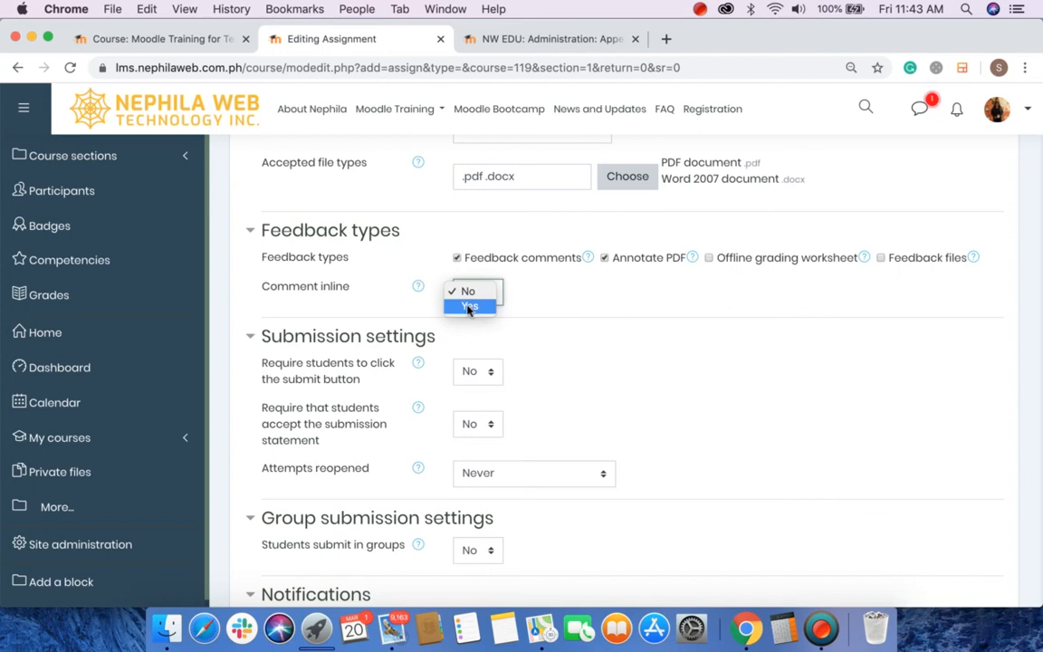
click(470, 308)
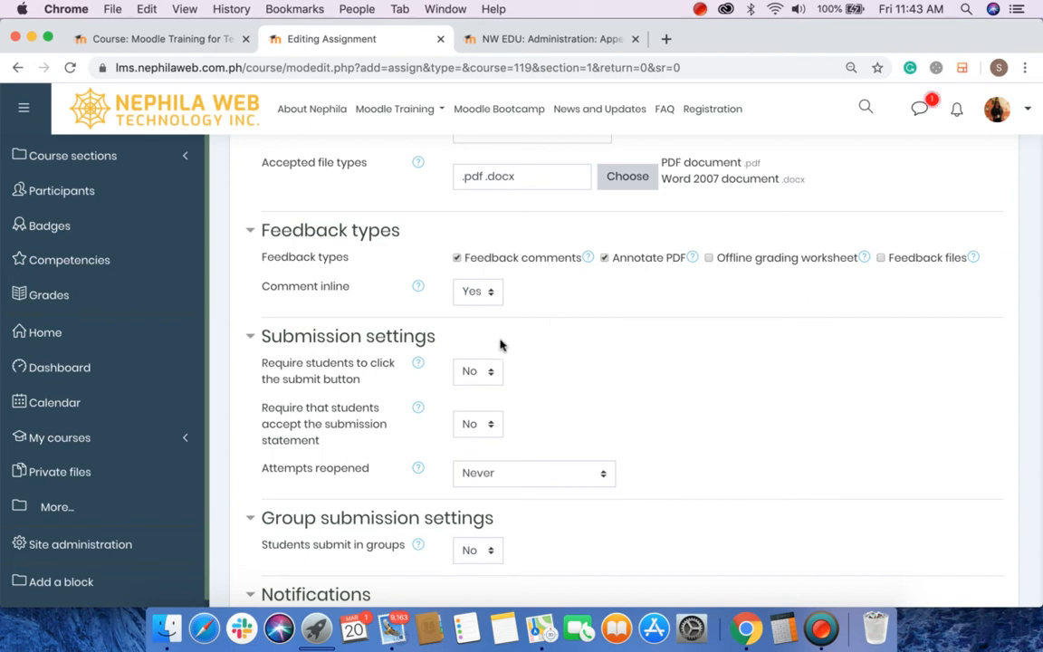
Step: Set the requirement that students use the submit button to Yes and read the setting's help text
scroll(501, 344, down, 3)
scroll(501, 344, up, 4)
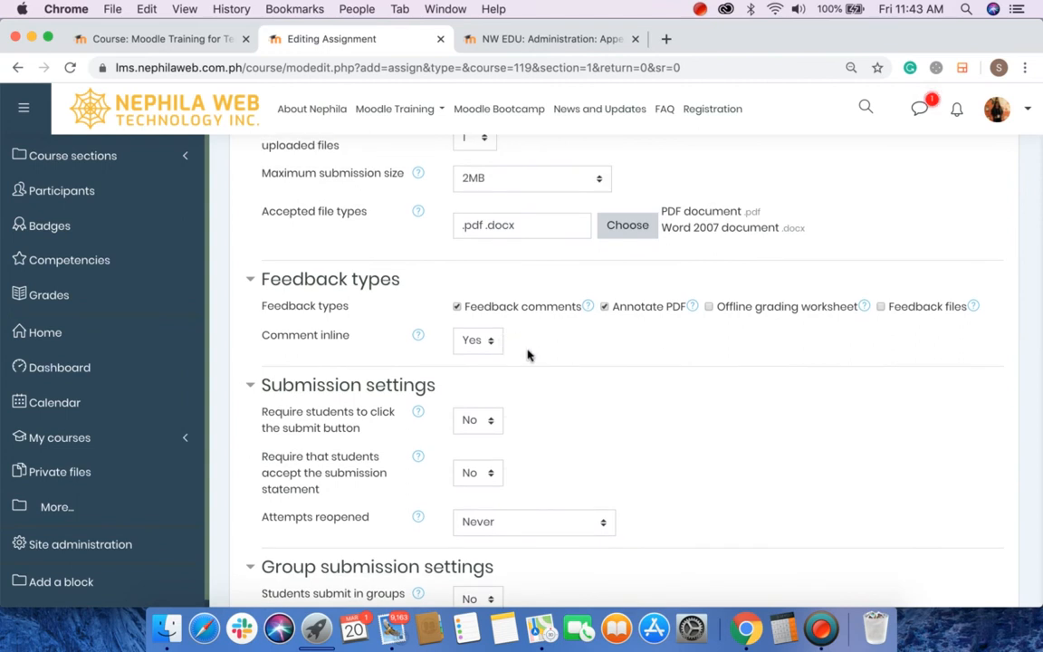
scroll(529, 349, down, 1)
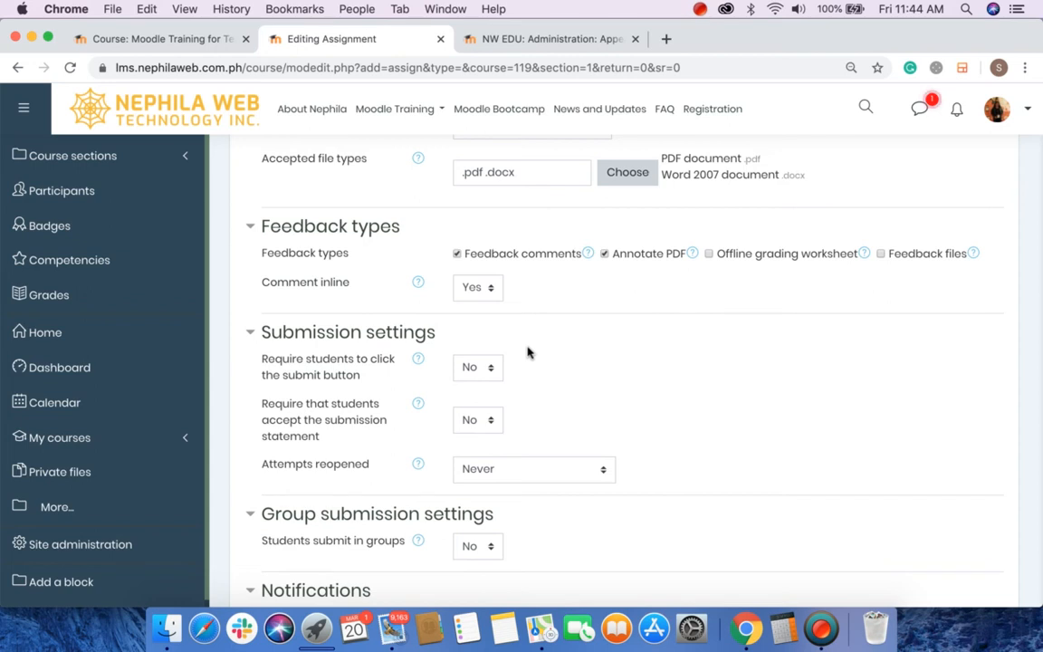
scroll(526, 351, down, 3)
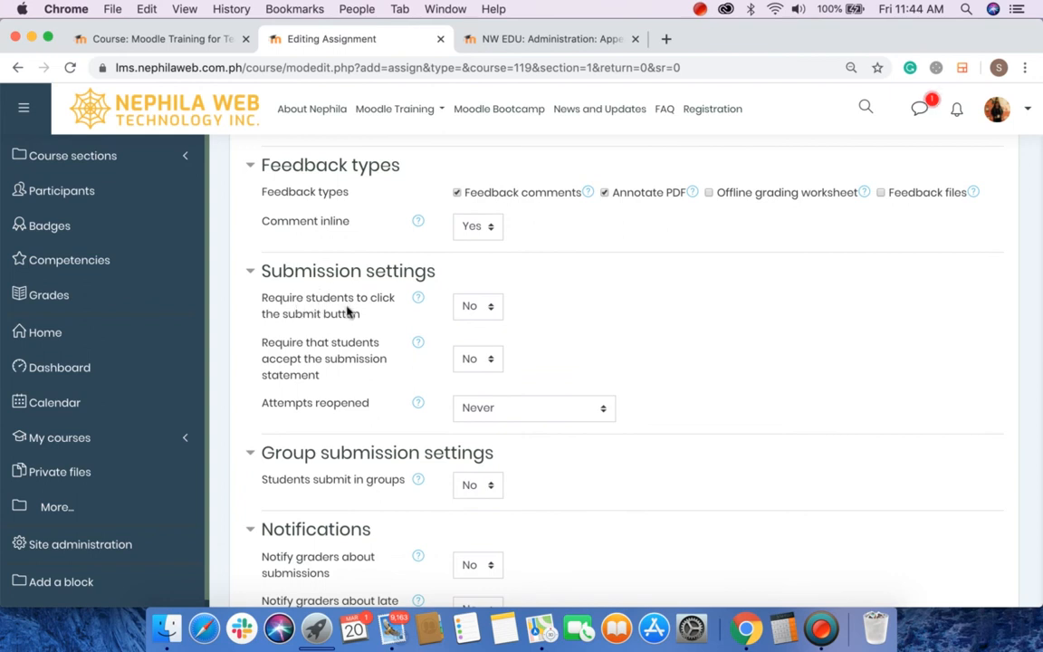
click(472, 308)
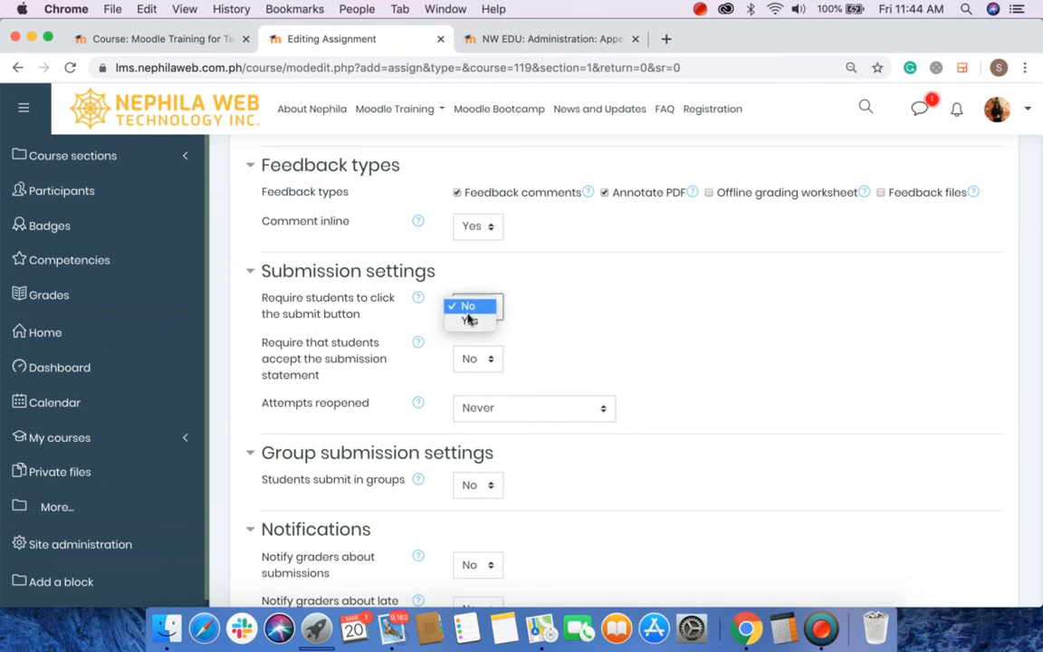
click(464, 321)
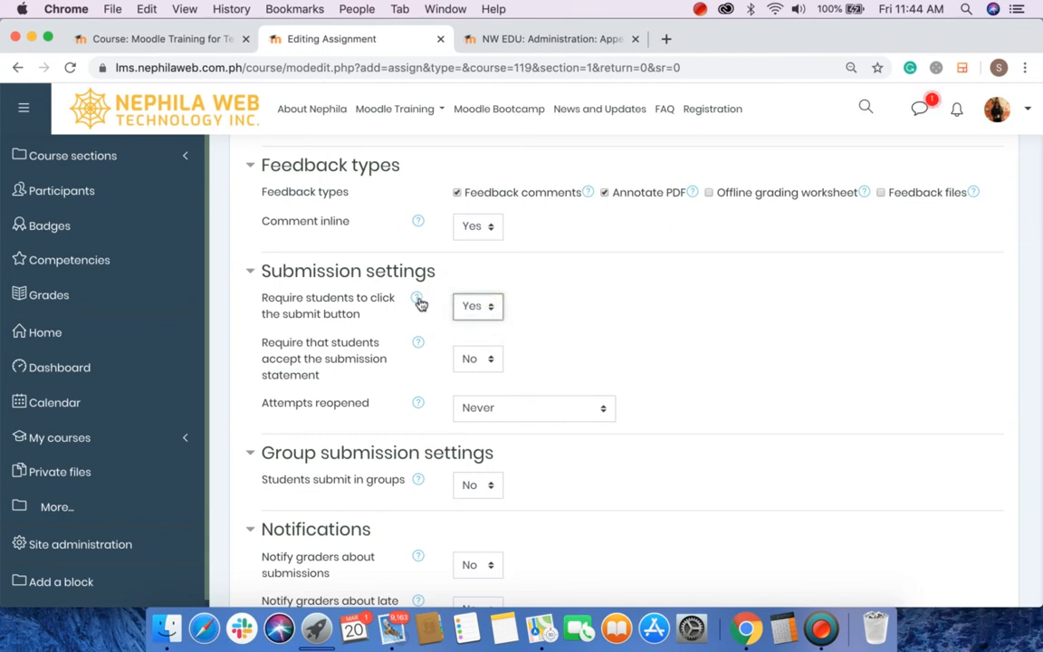
click(419, 302)
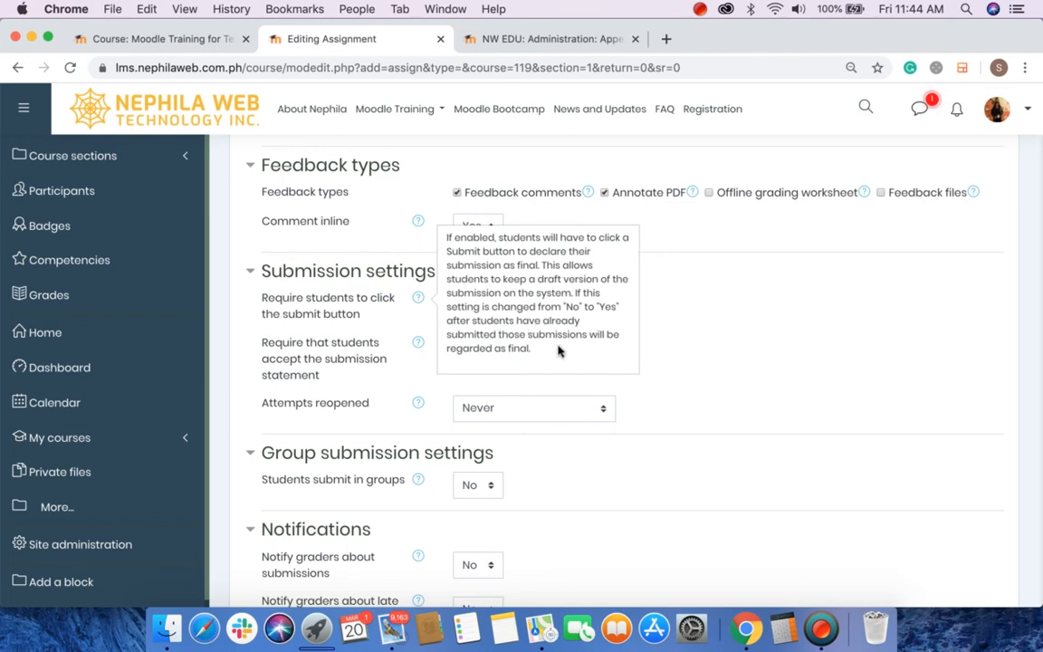
click(692, 350)
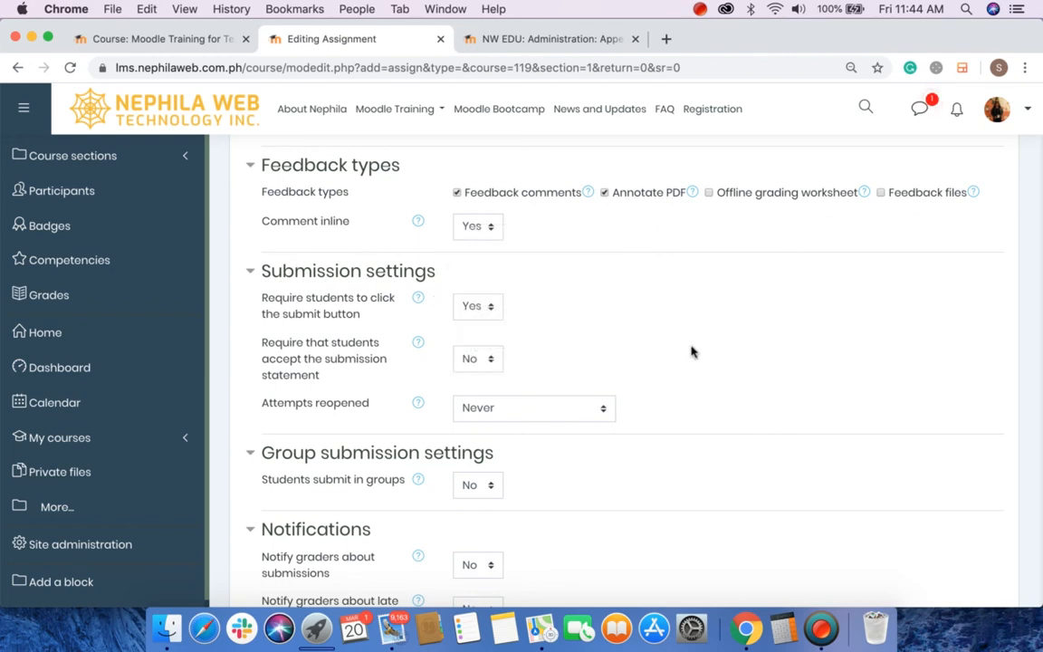
click(489, 309)
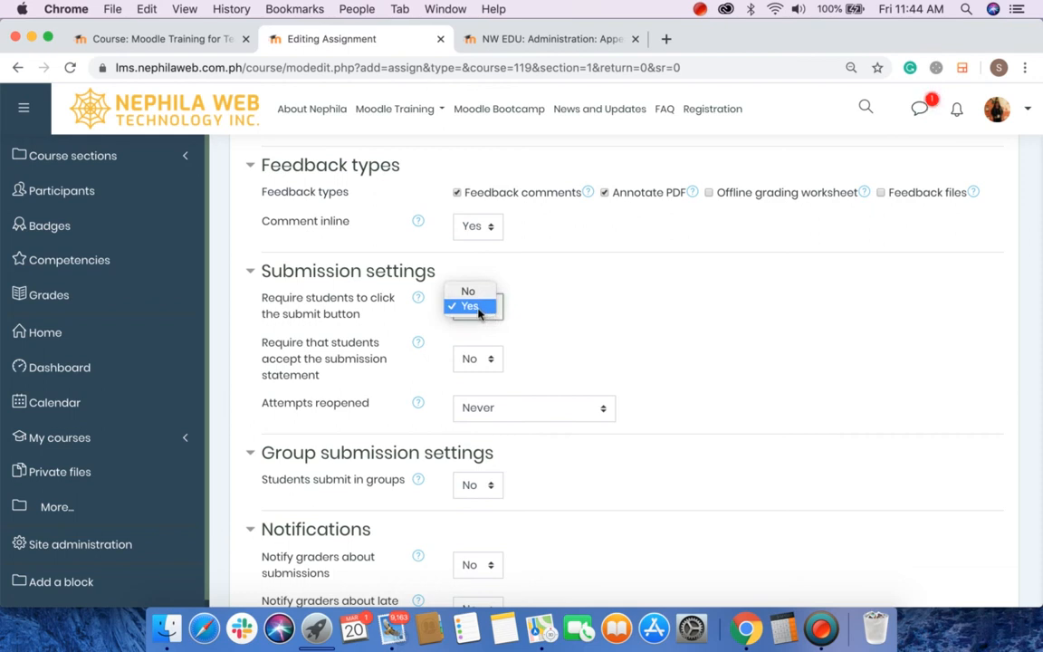
click(479, 309)
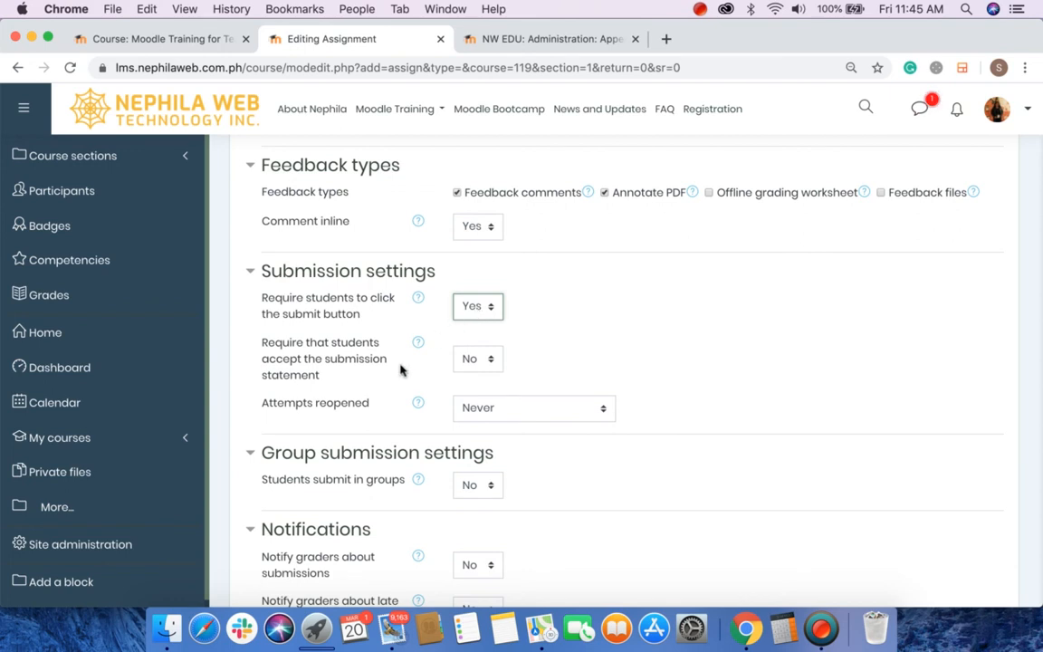
Step: Set the requirement that students accept the submission statement to Yes
scroll(390, 373, down, 2)
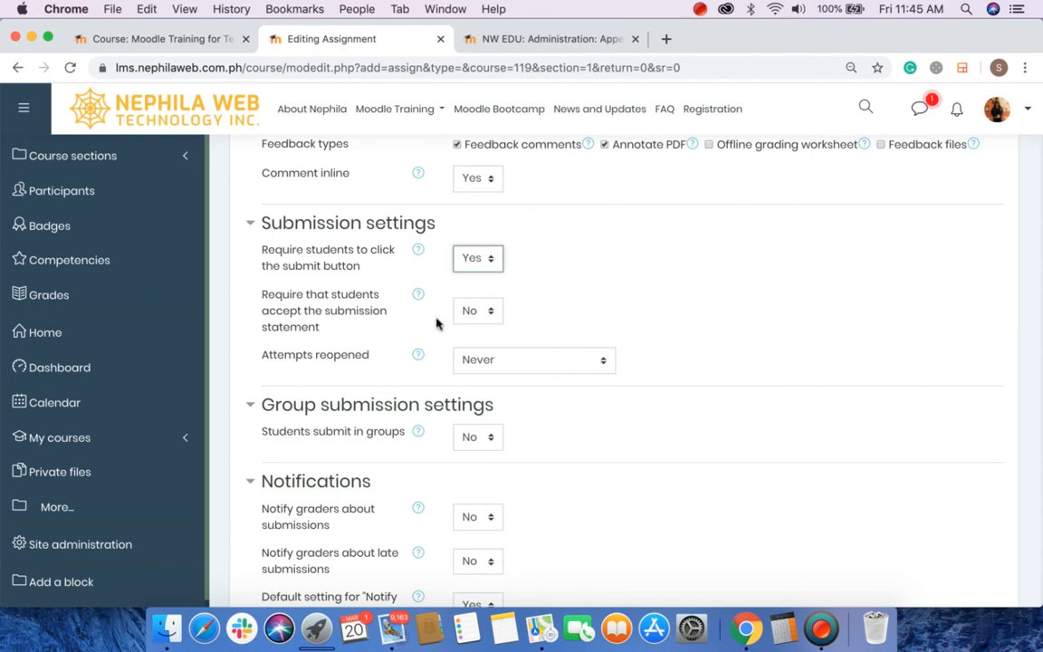
click(486, 314)
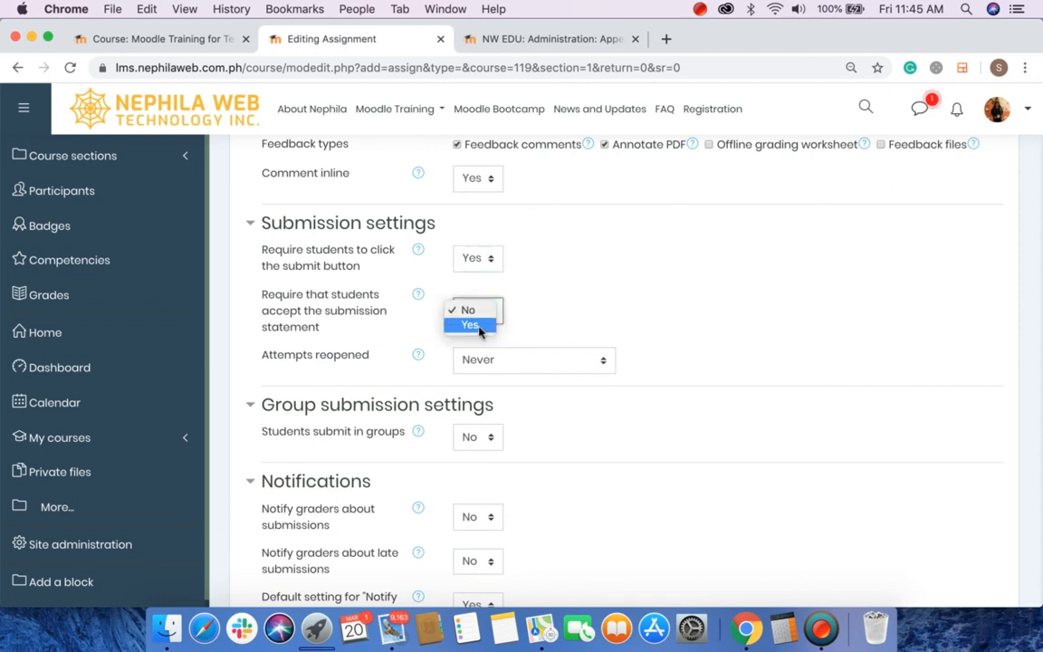
click(480, 326)
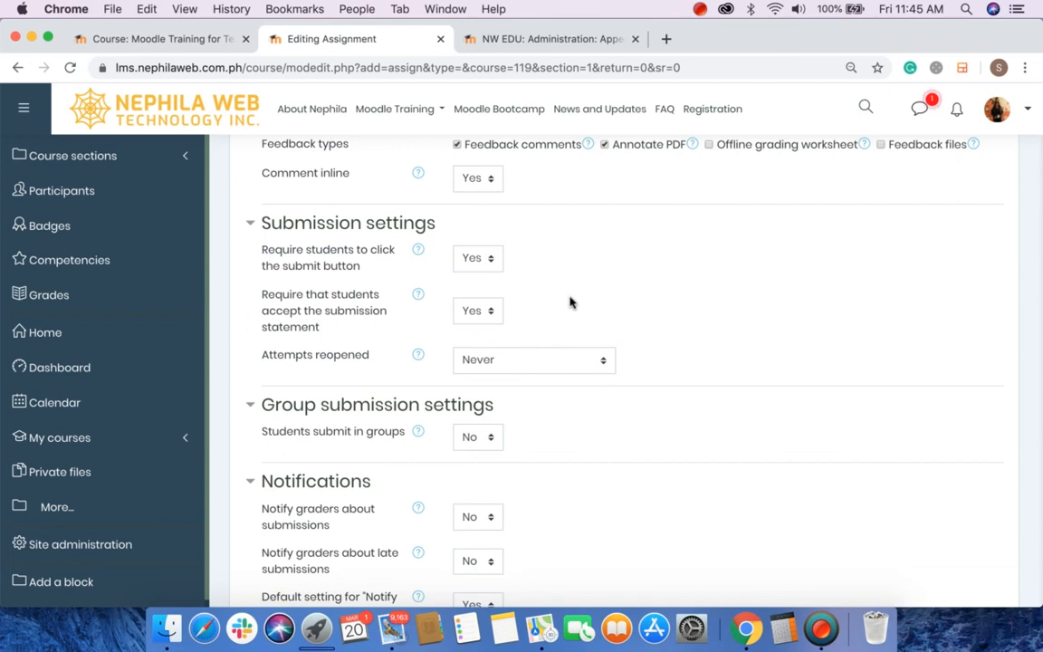
Step: Review the options for Attempts reopened in the submission settings, keeping Never selected
scroll(571, 302, down, 3)
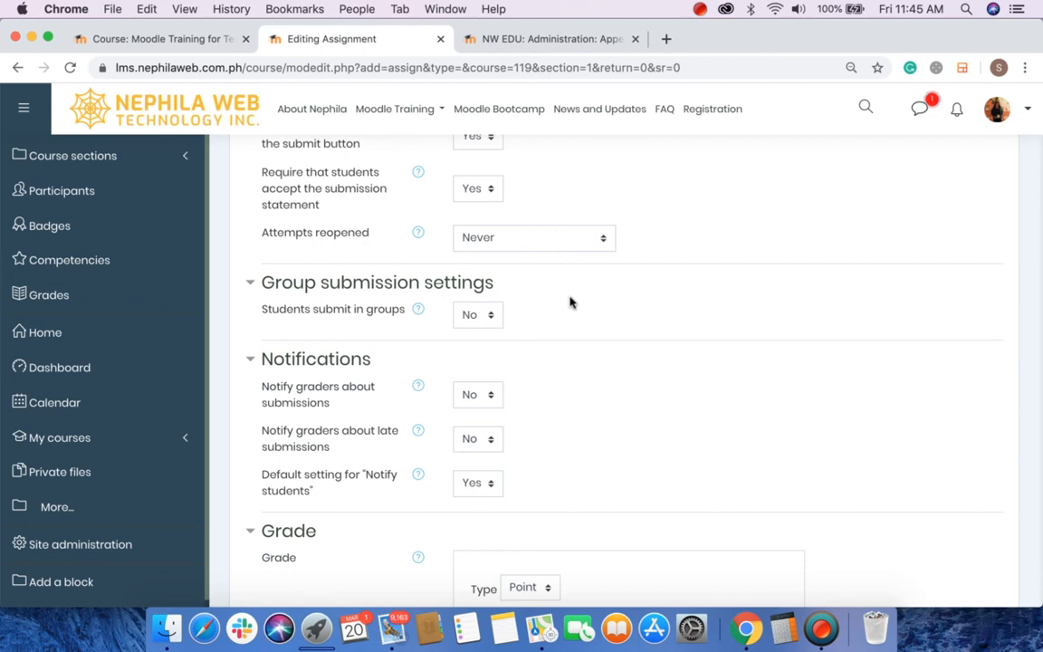
scroll(571, 303, up, 2)
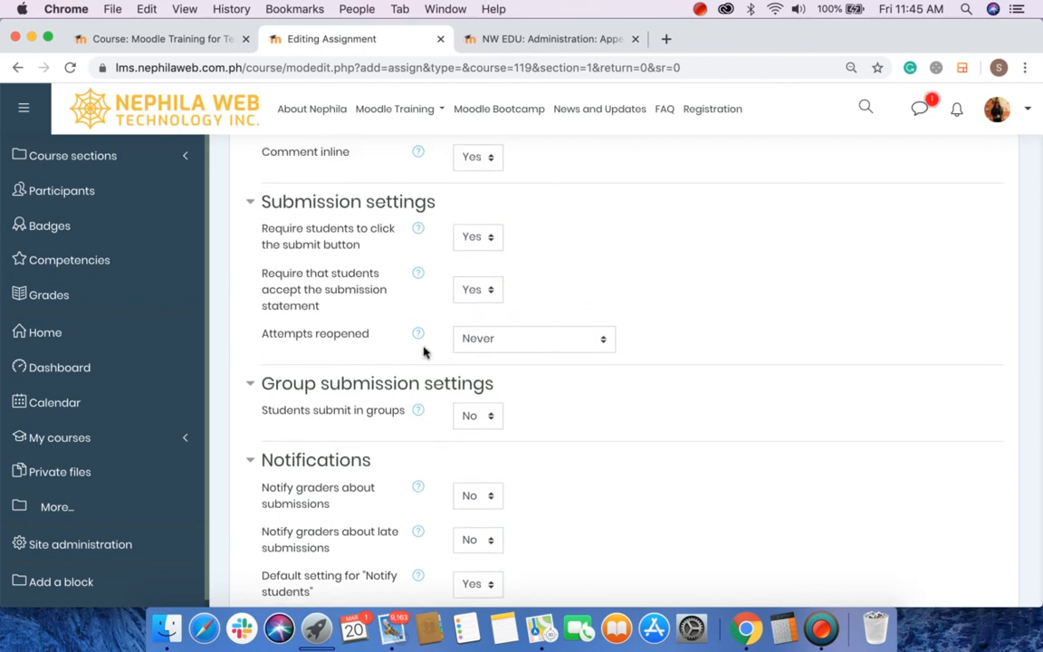
click(472, 338)
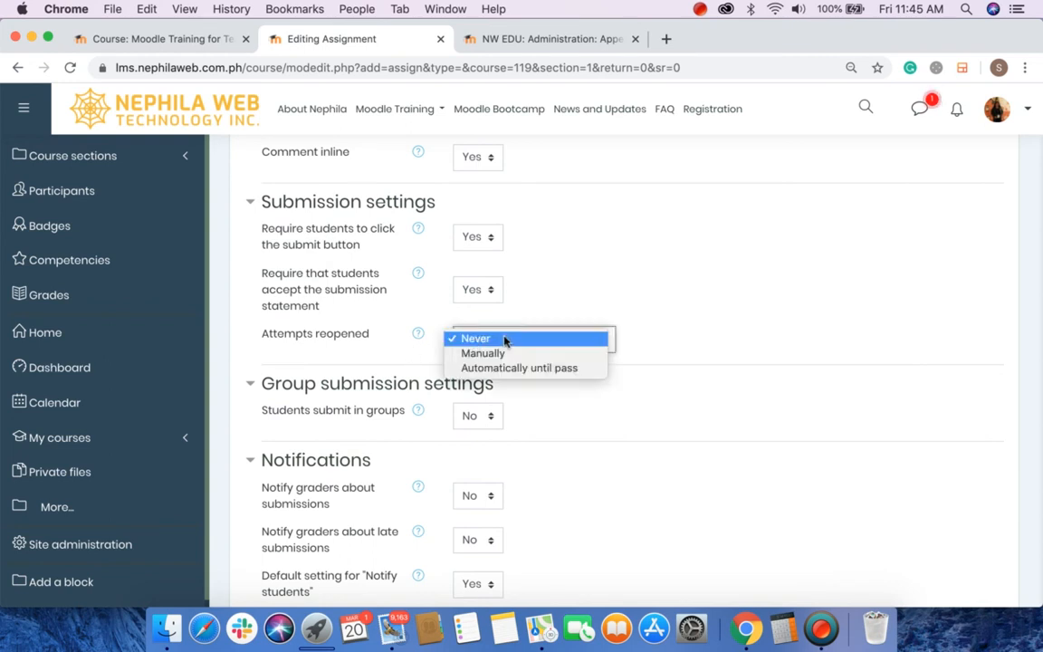
click(491, 340)
click(391, 356)
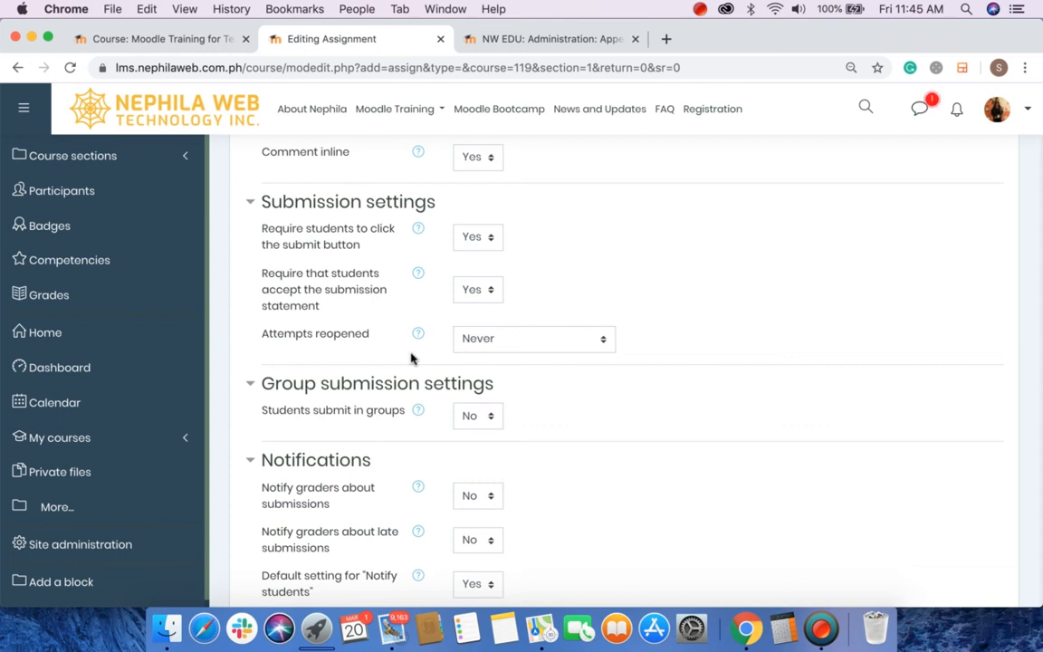
click(467, 346)
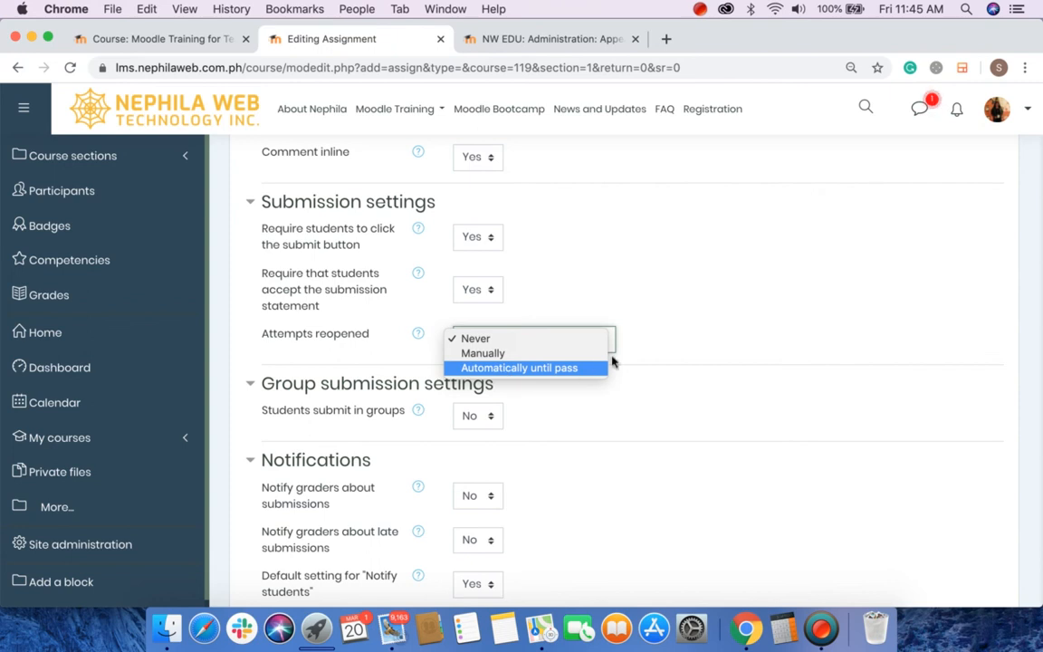
click(656, 353)
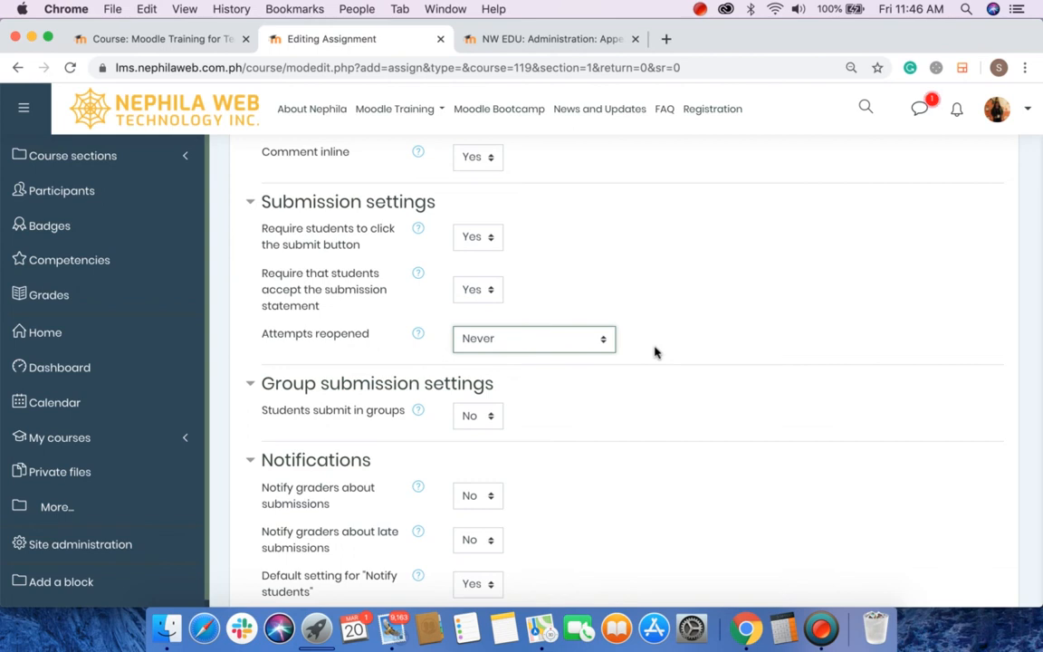
scroll(656, 353, down, 5)
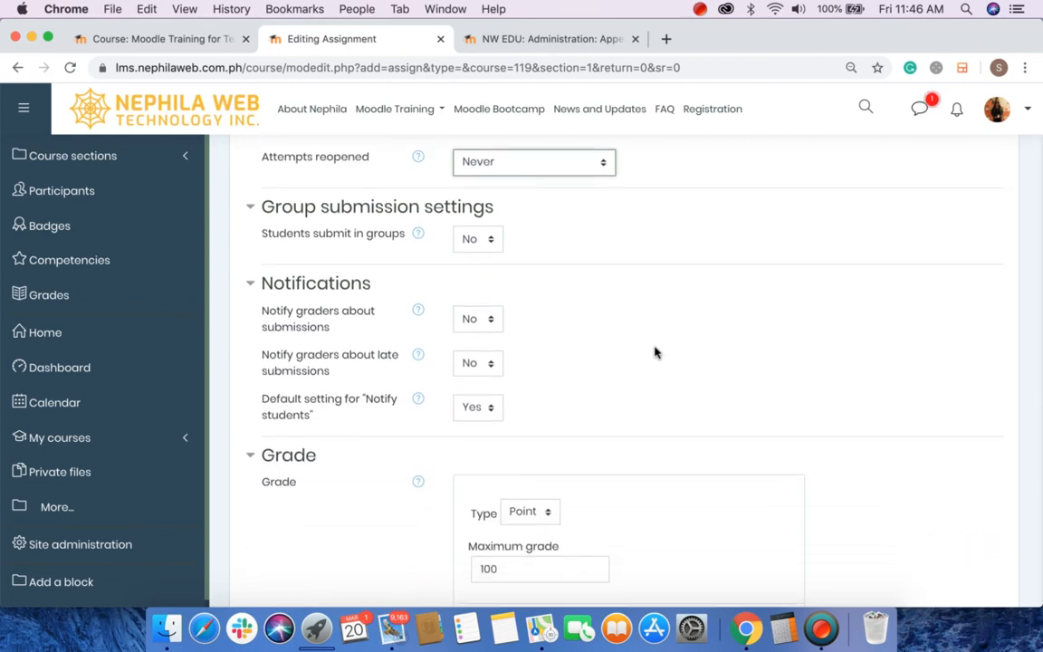
Step: Review the options for Students submit in groups in the group submission settings, keeping No selected
click(494, 247)
click(554, 248)
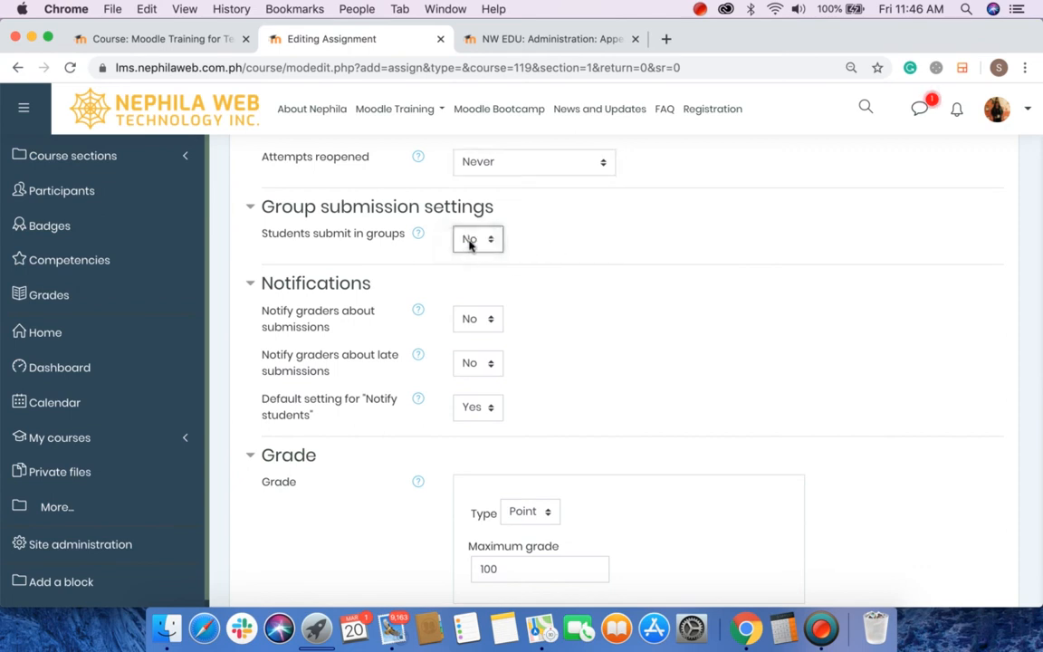
click(470, 242)
click(537, 253)
Step: Review the notification settings for alerting graders about submissions and late submissions
scroll(485, 285, down, 2)
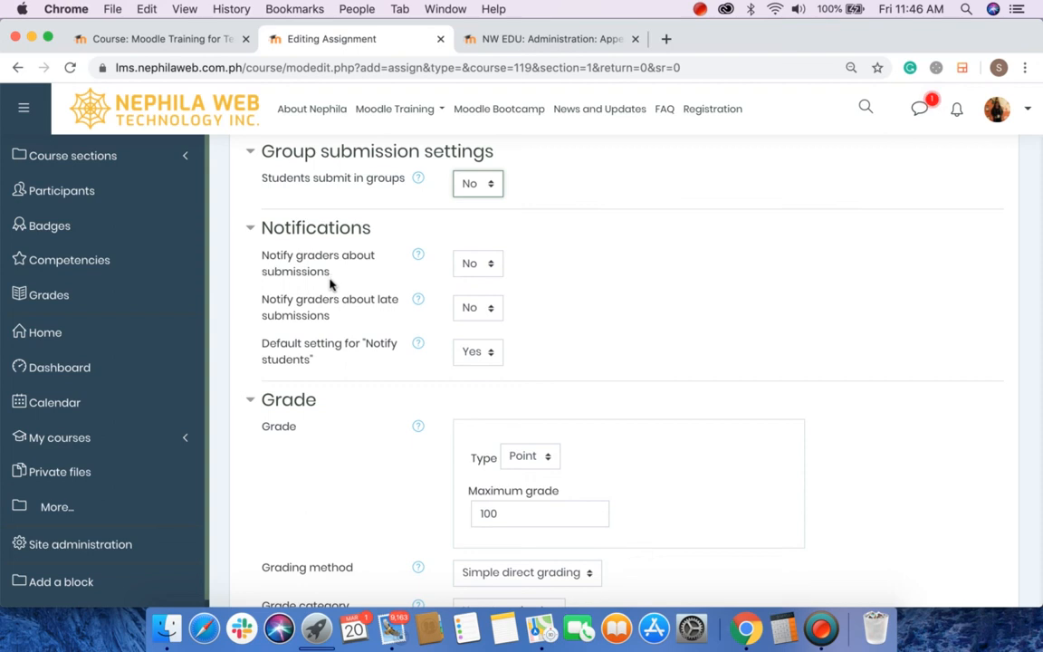
click(459, 291)
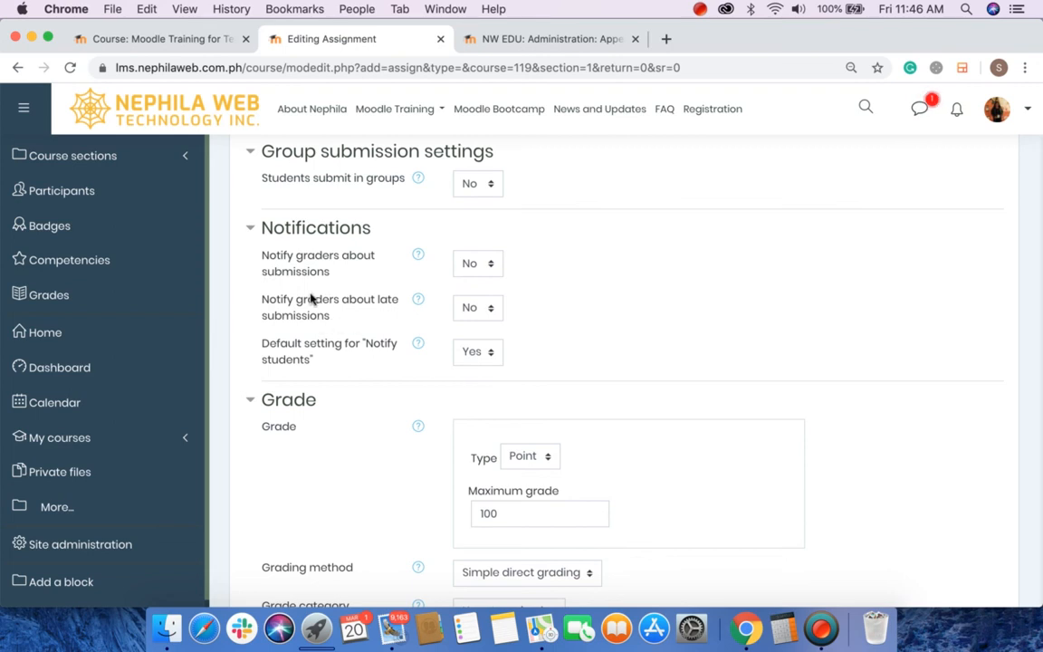
drag(257, 259, 331, 316)
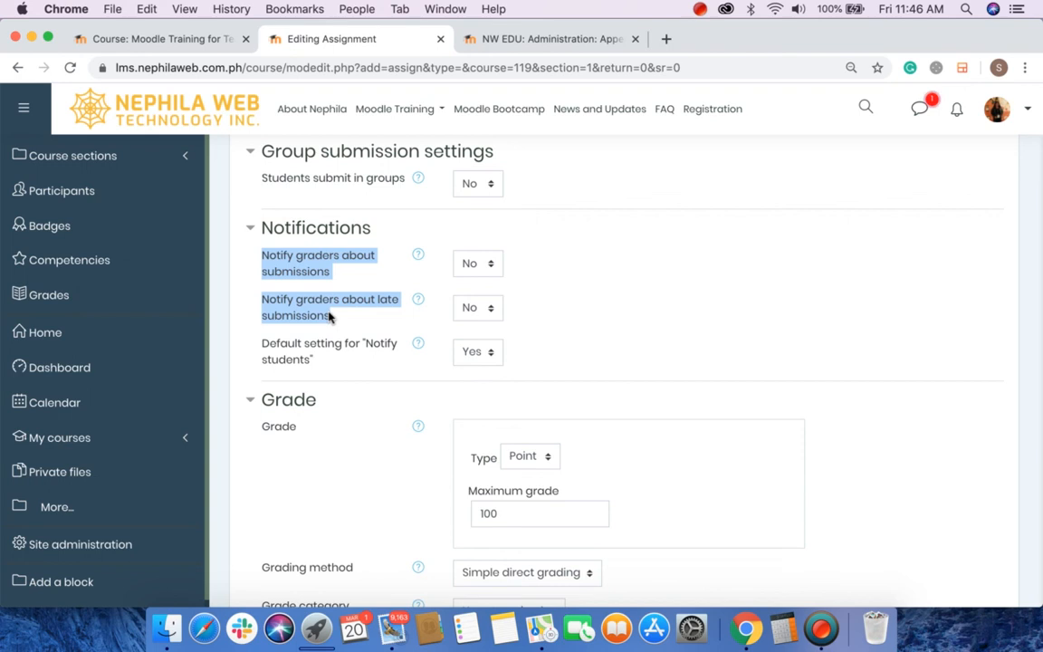
click(309, 292)
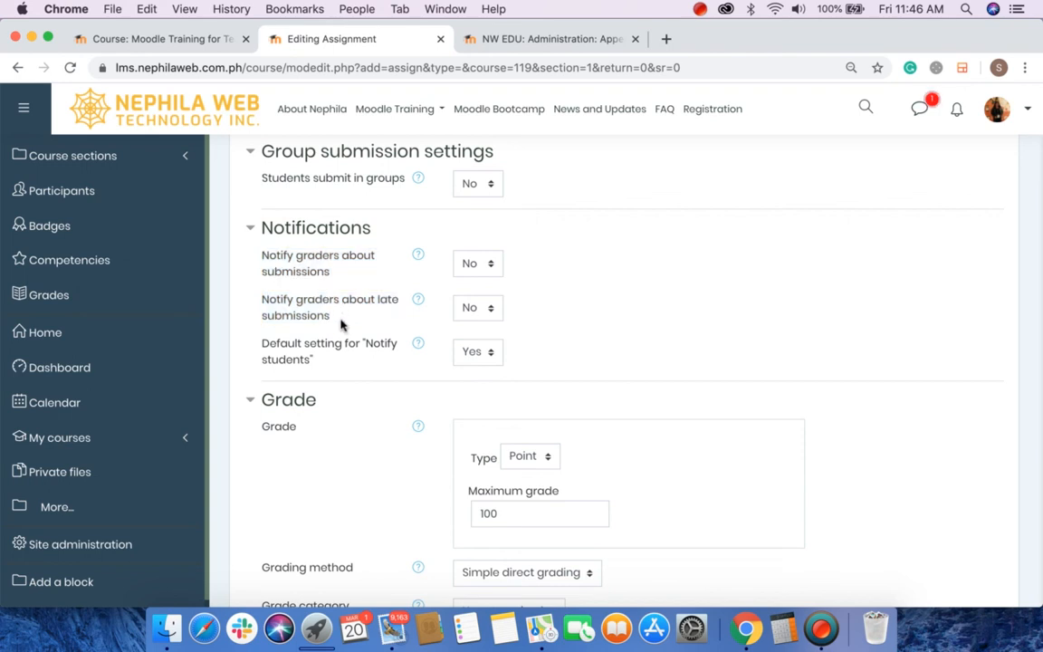
drag(253, 253, 361, 323)
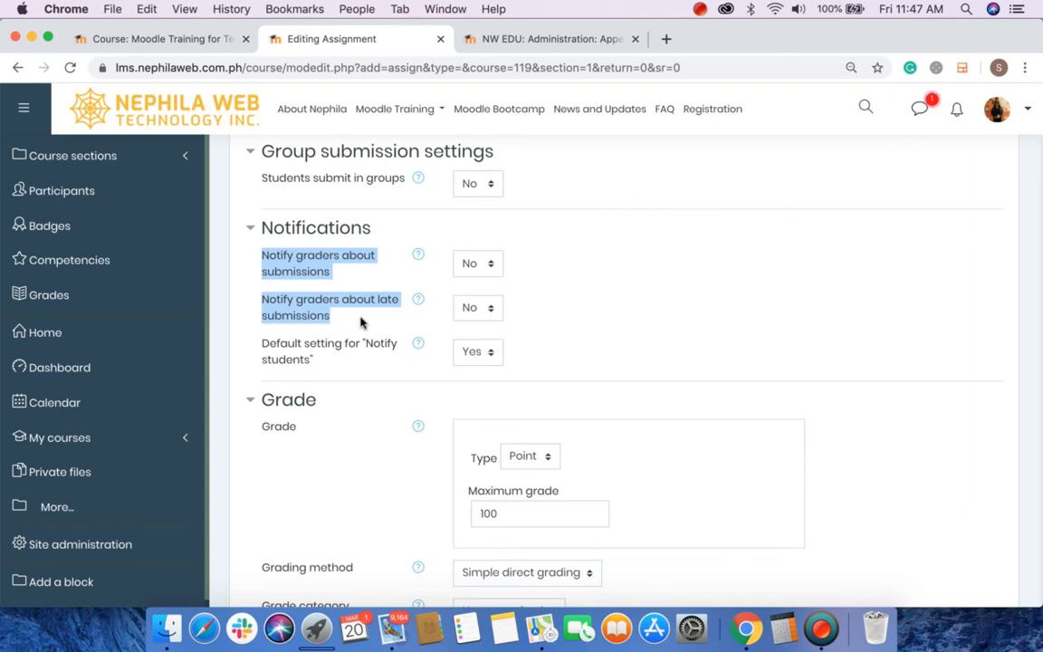
Step: Review the grade type options and the maximum grade field, keeping Point as the type
scroll(360, 322, down, 5)
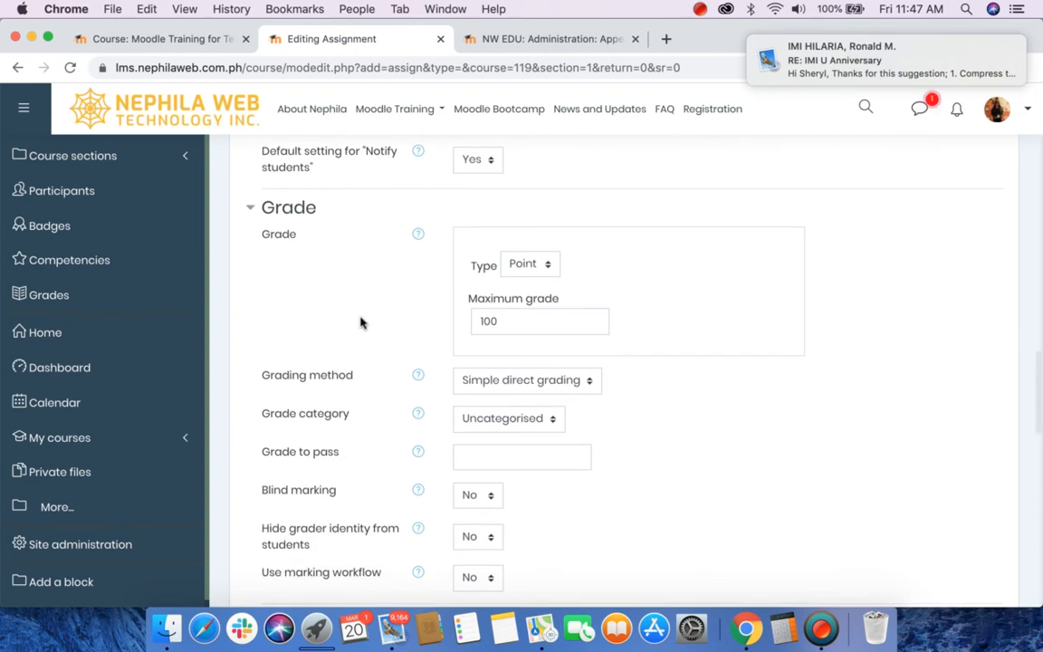
scroll(361, 321, down, 1)
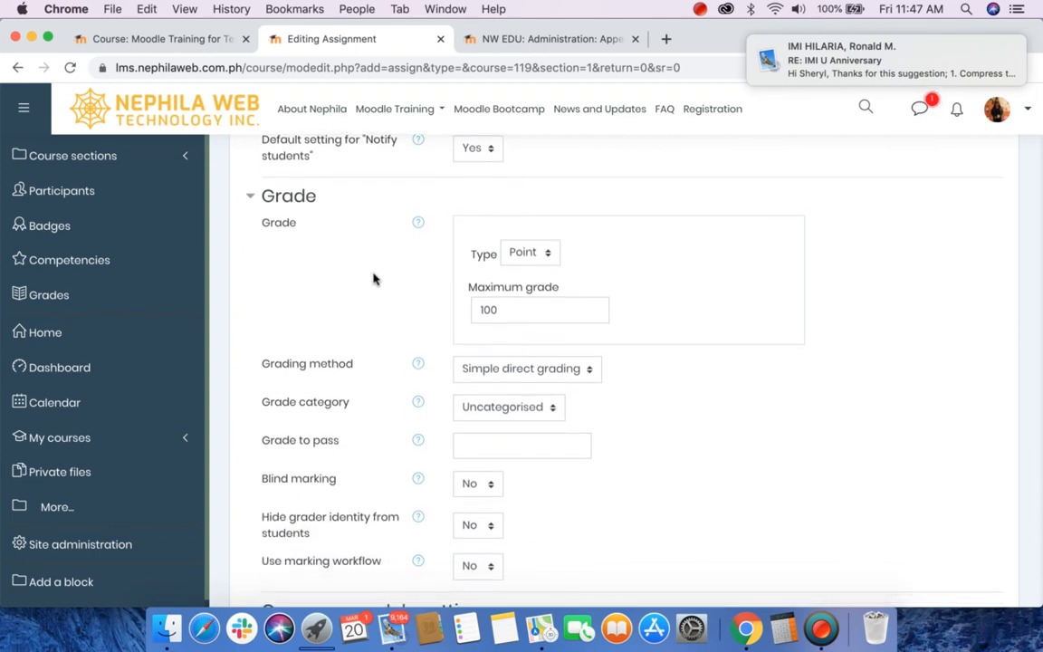
click(521, 251)
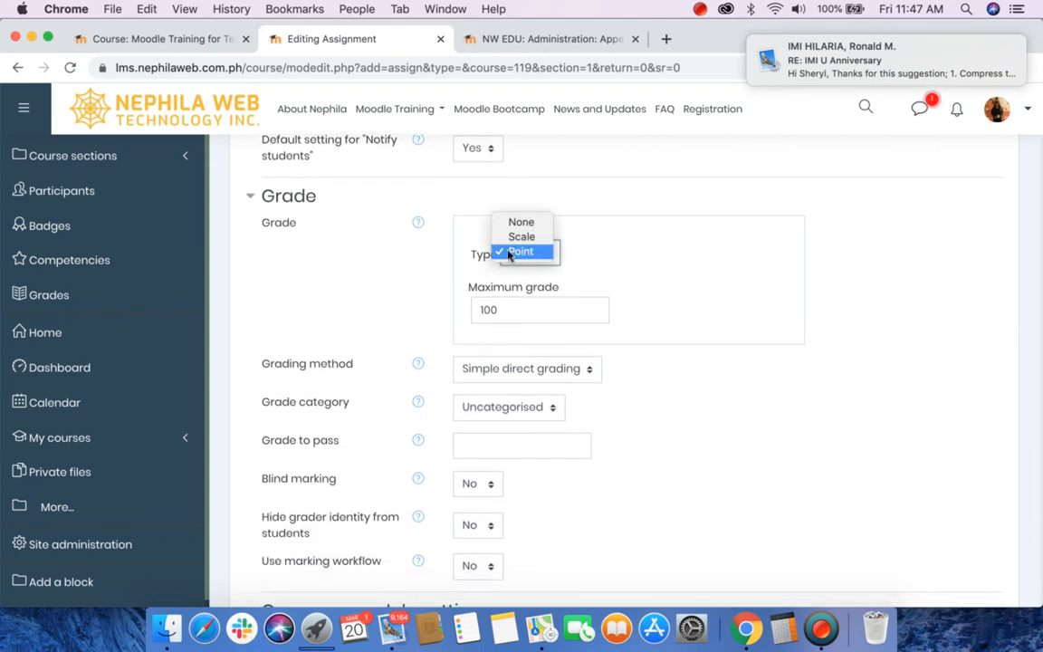
click(644, 242)
click(525, 305)
click(748, 307)
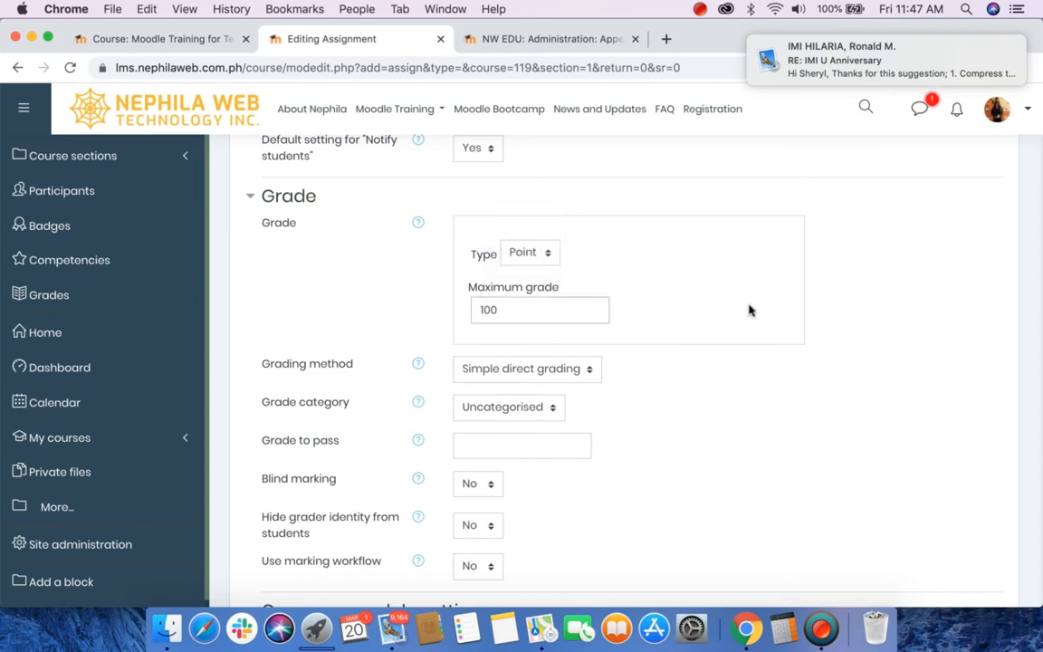
Step: Review the available grading methods and the Grade to pass field, keeping Simple direct grading selected
scroll(744, 310, down, 3)
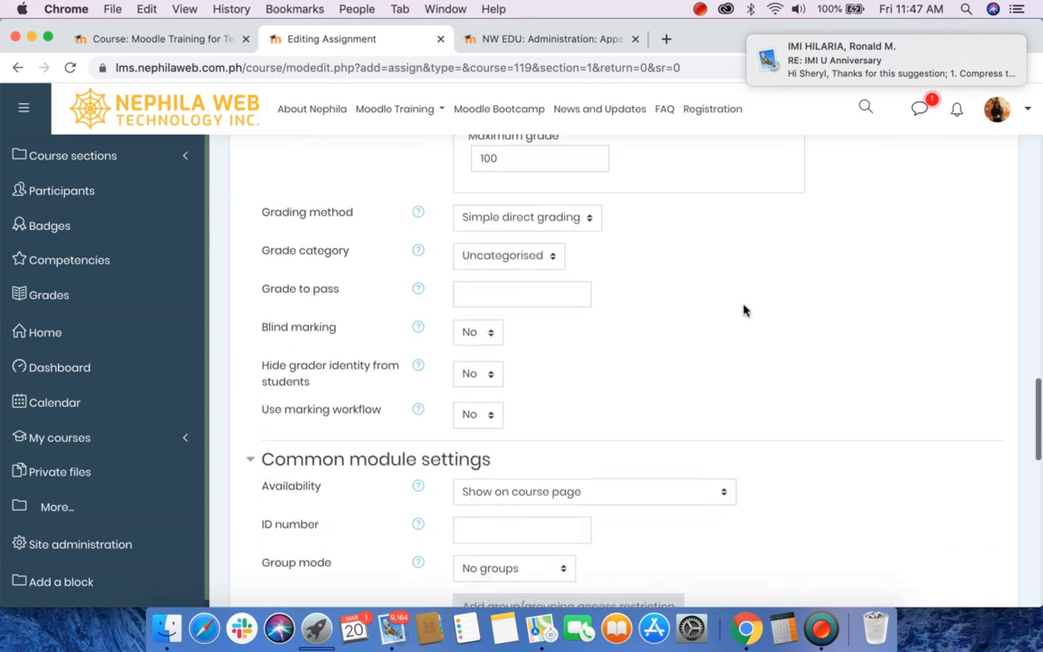
click(497, 226)
click(500, 225)
click(504, 224)
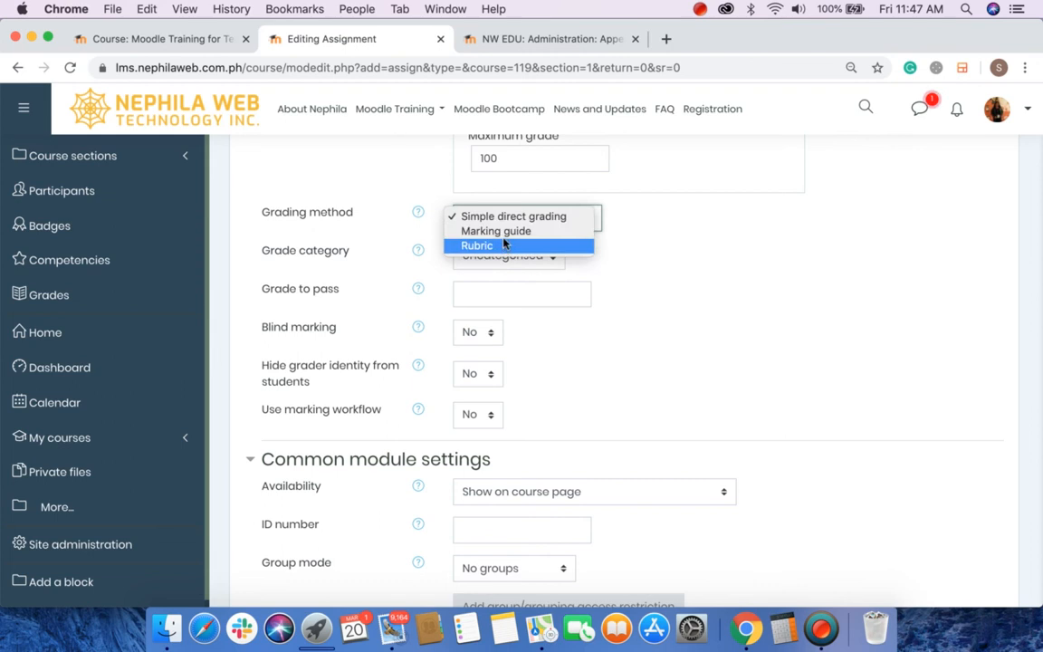
click(380, 231)
key(Tab)
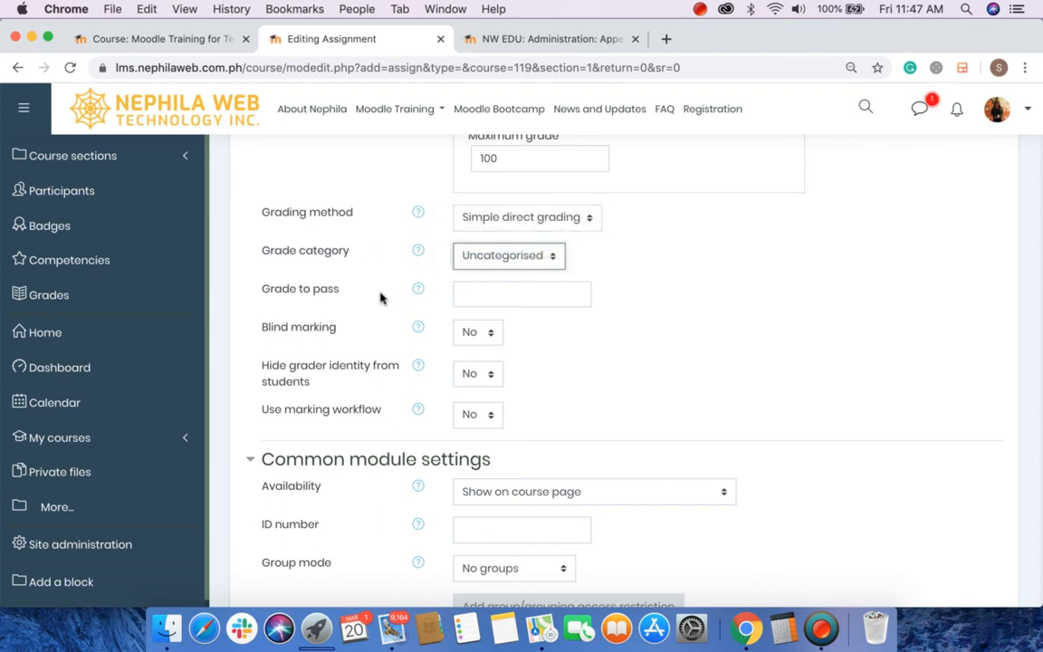
click(483, 298)
click(367, 314)
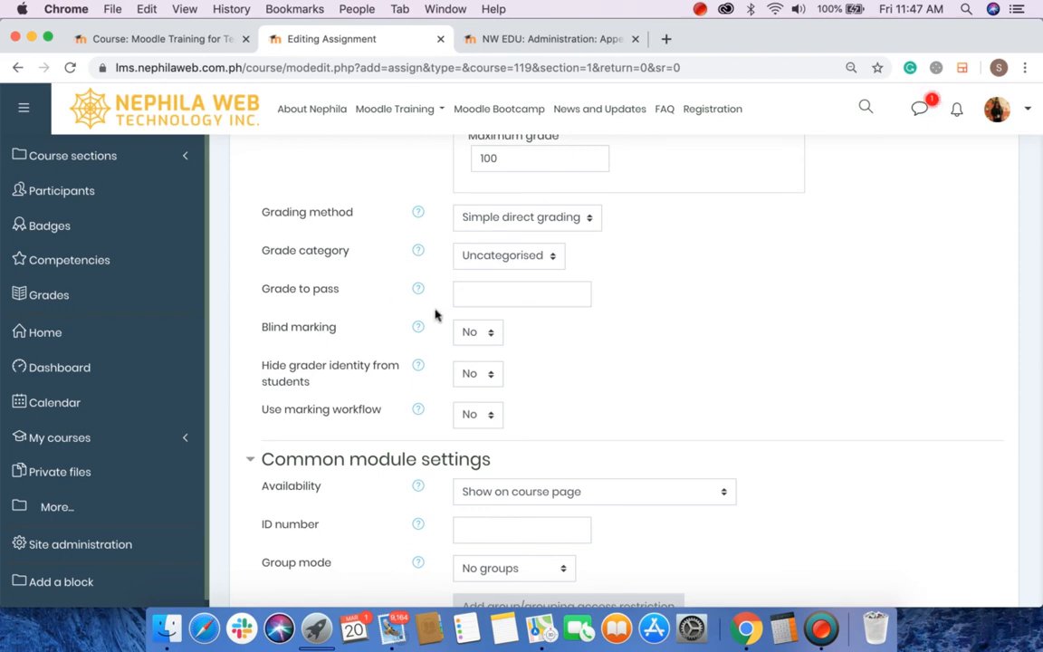
Step: Read the help text for hiding the grader's identity from students
scroll(430, 314, down, 2)
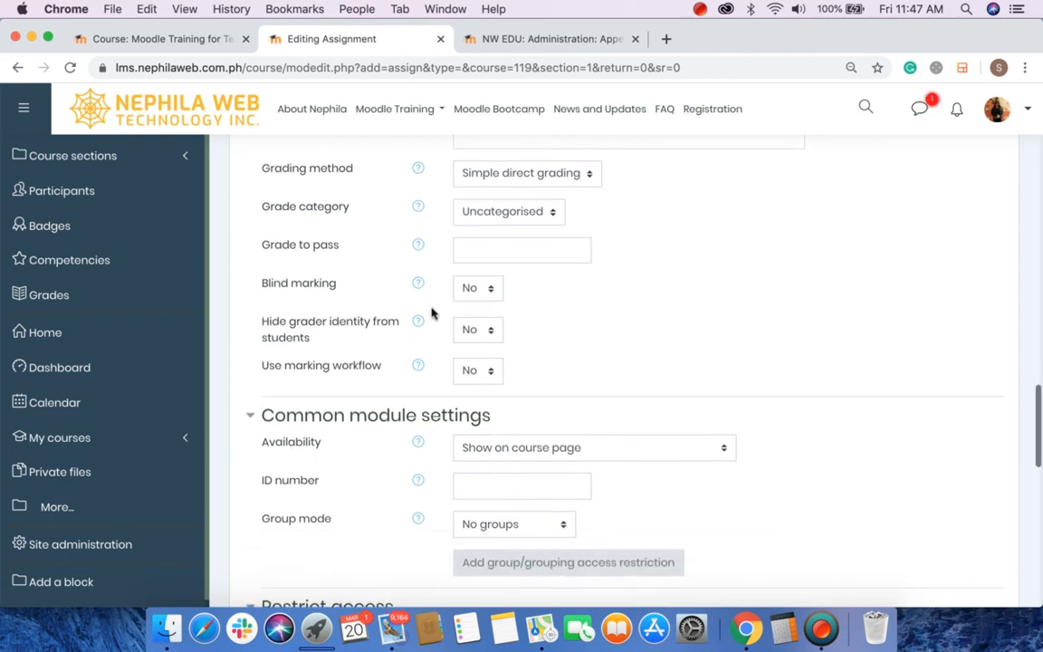
mouse_move(430, 247)
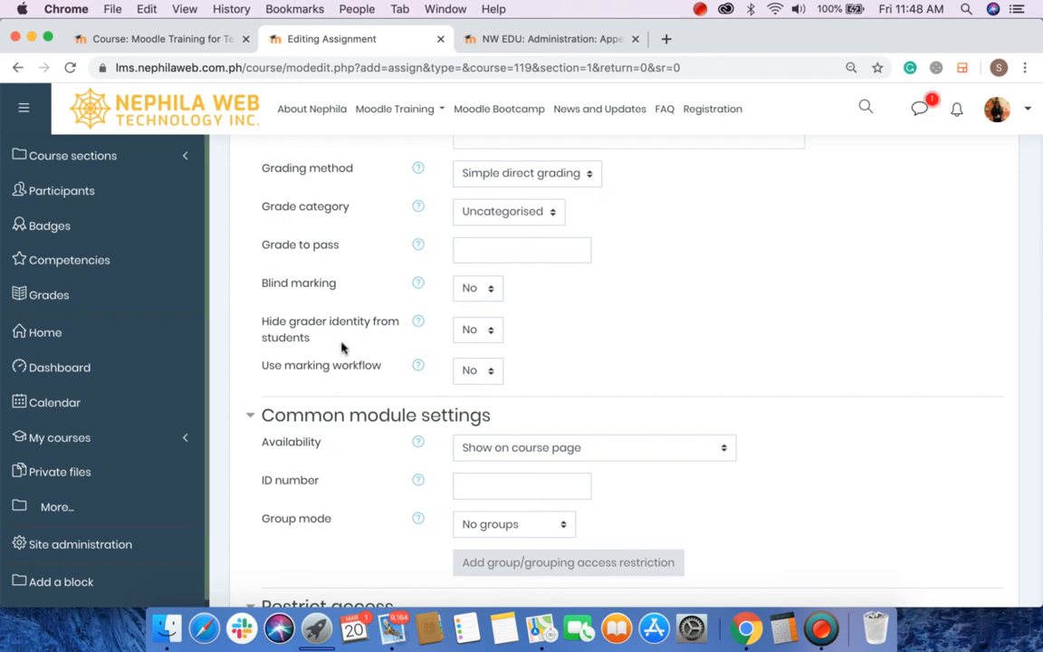
click(417, 326)
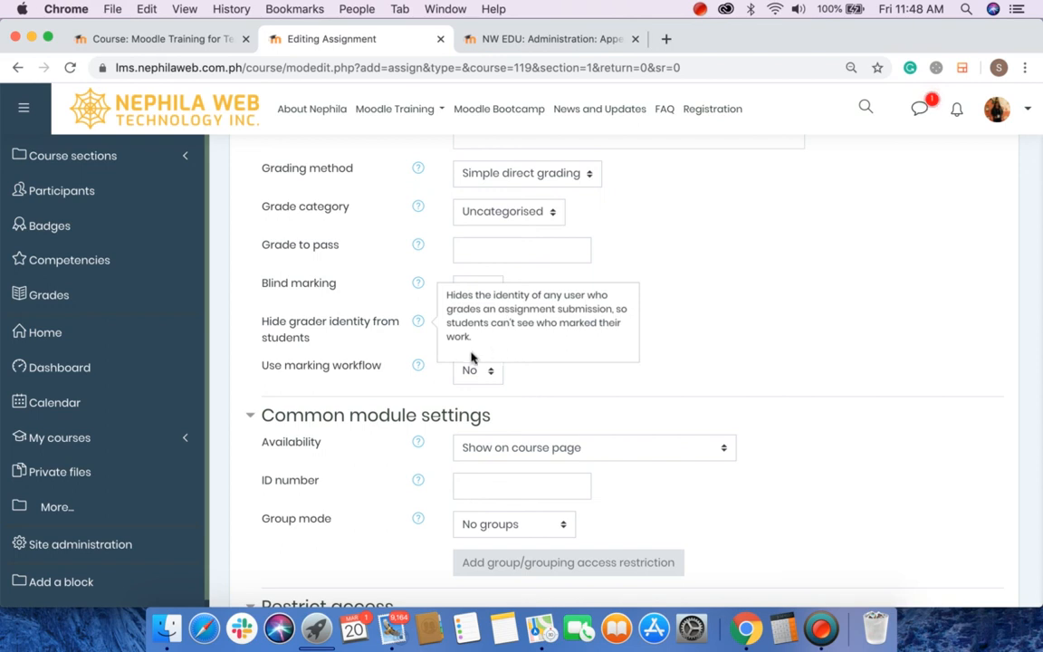
click(353, 313)
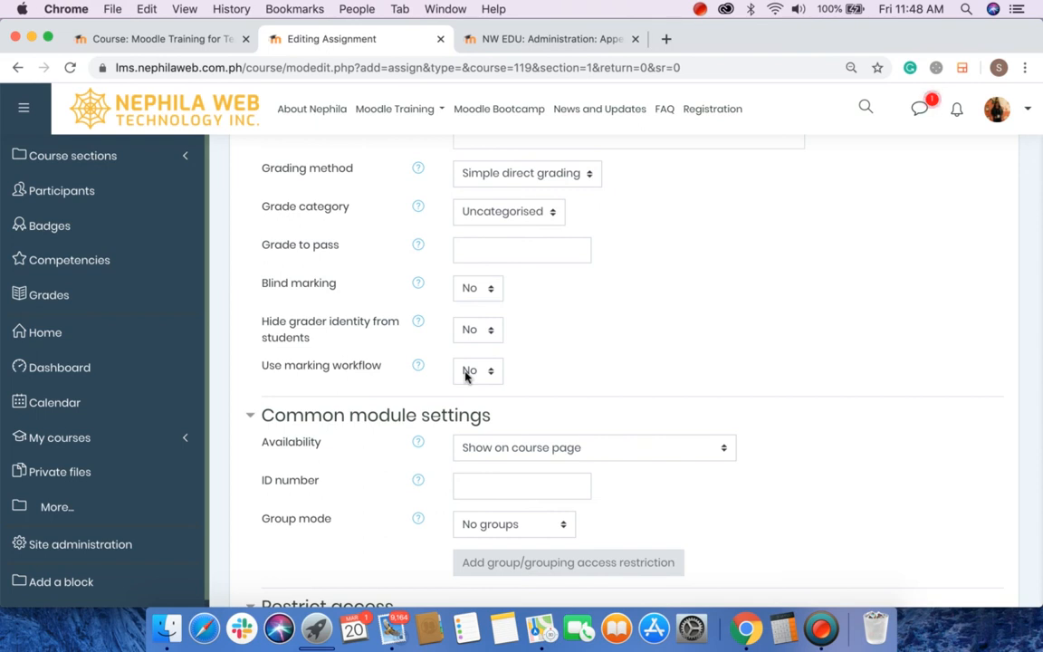
Step: Set the assignment's completion tracking to Show activity as complete when conditions are met
scroll(465, 377, down, 5)
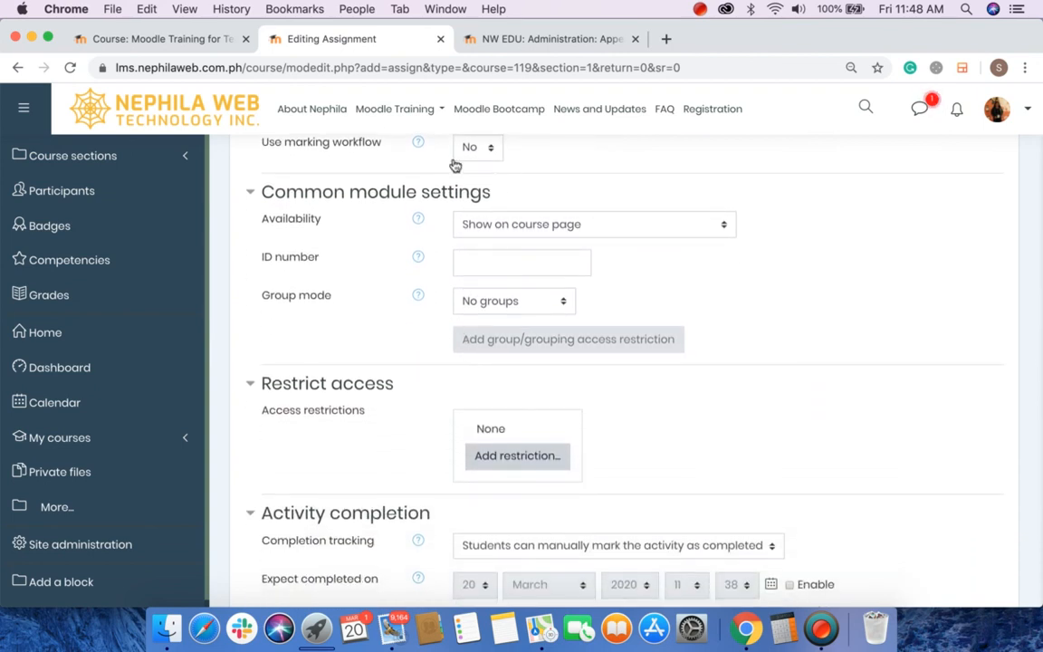
scroll(521, 184, down, 3)
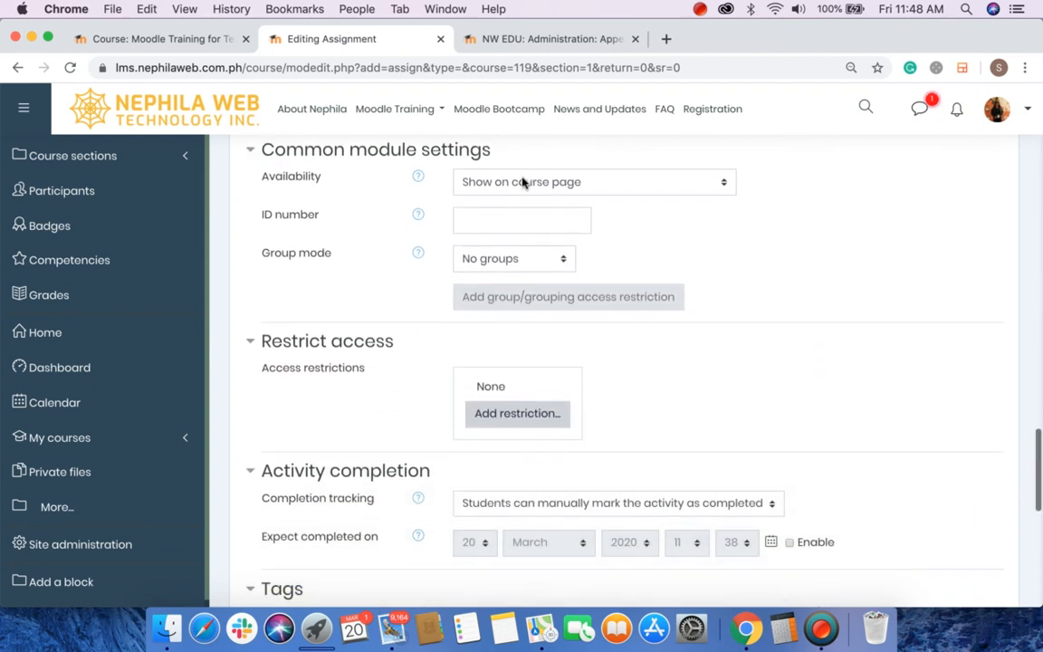
scroll(522, 184, down, 3)
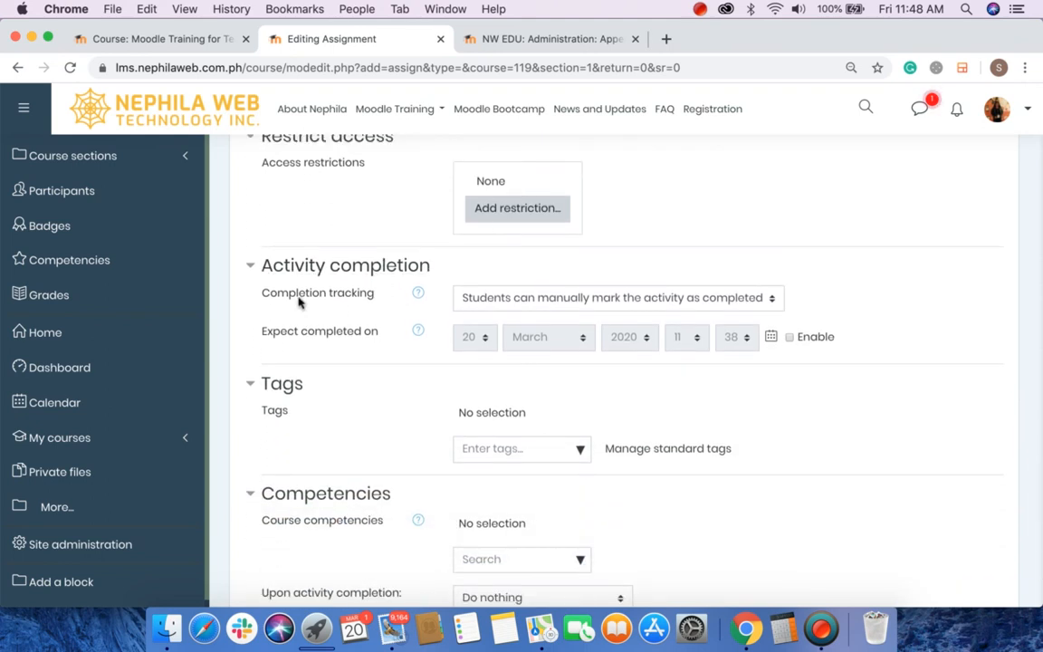
scroll(308, 281, up, 1)
scroll(315, 284, up, 3)
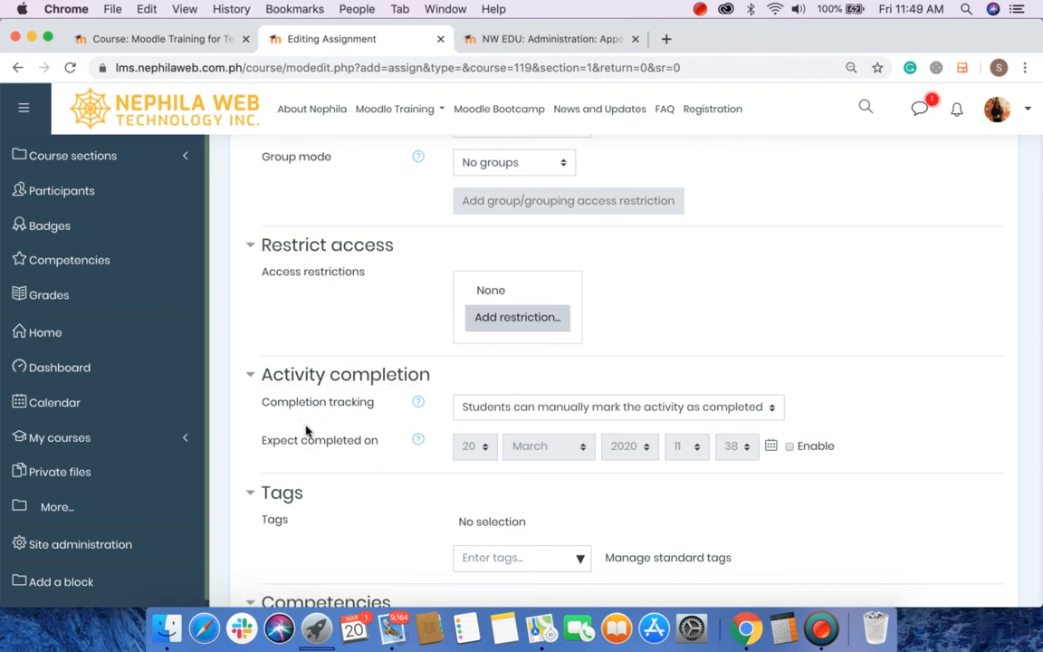
scroll(307, 432, down, 5)
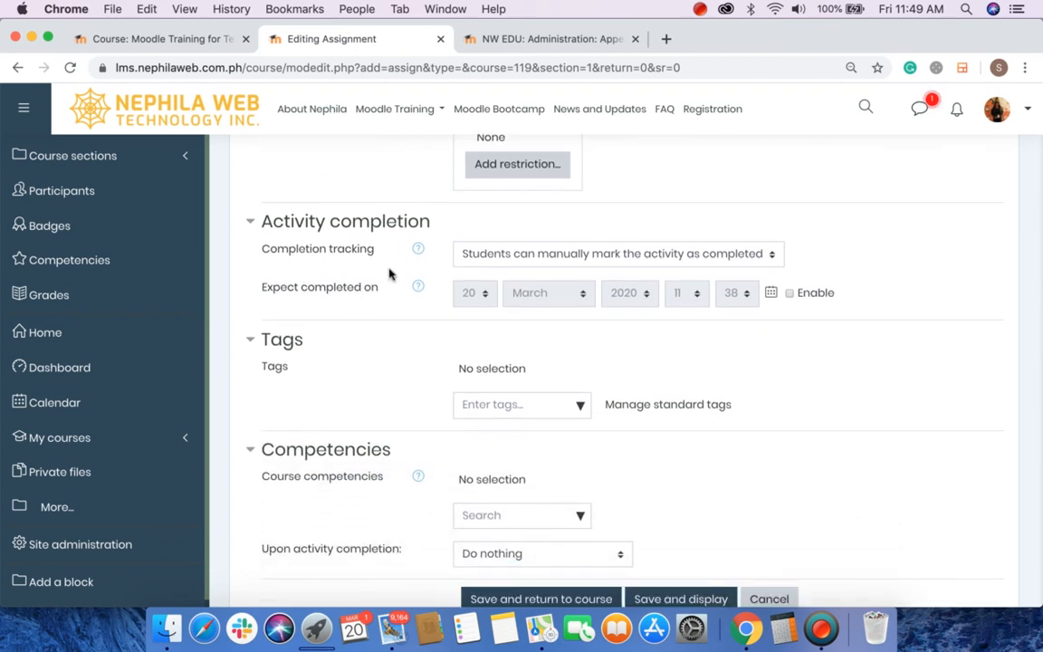
click(524, 261)
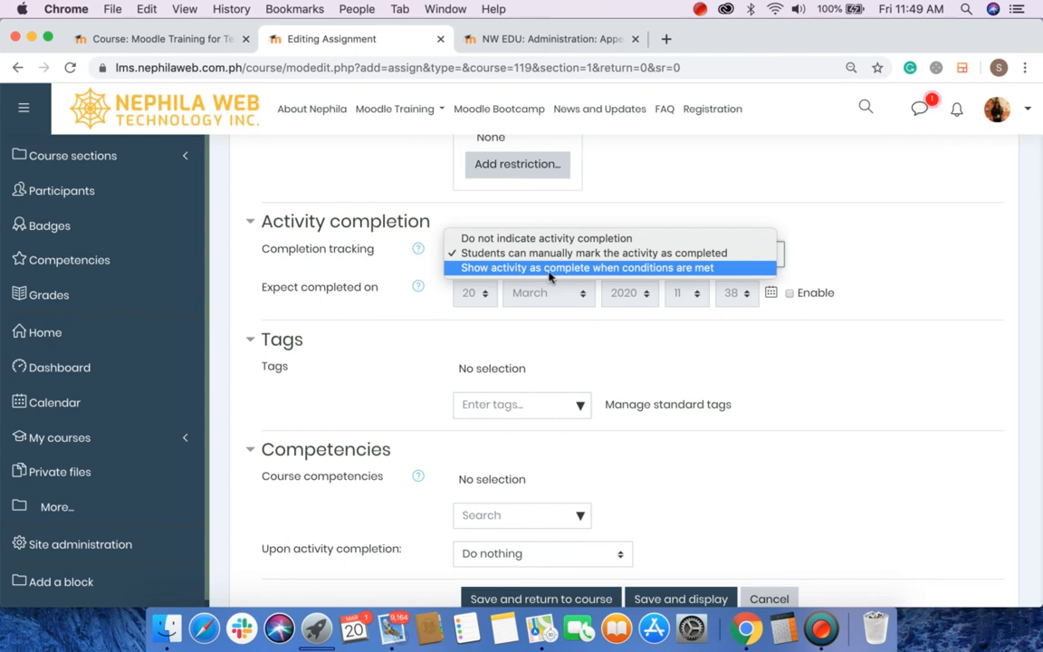
click(536, 268)
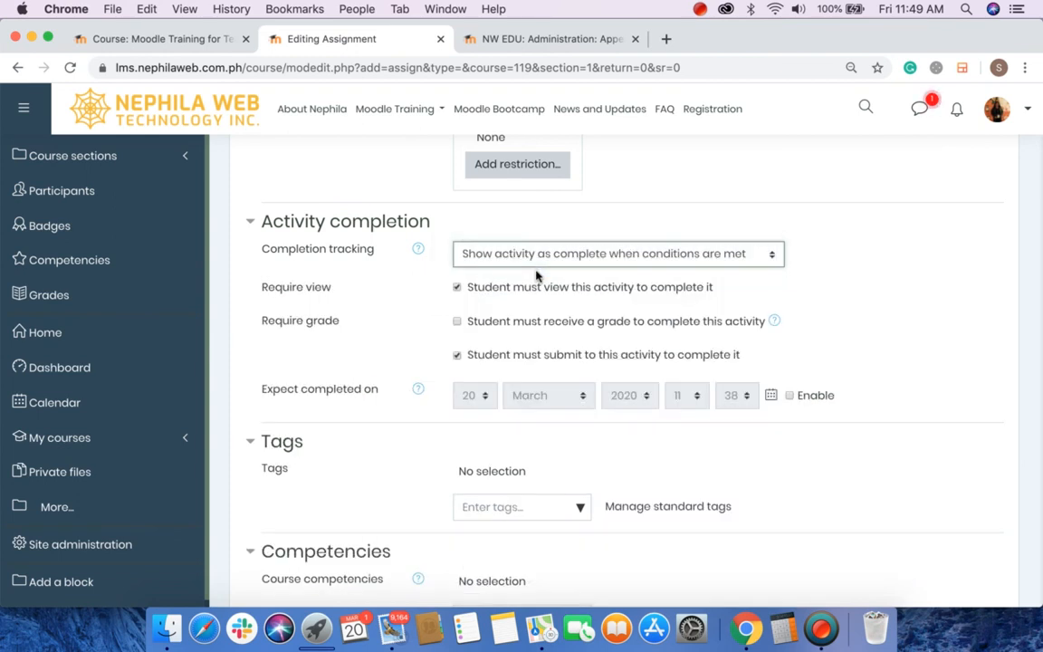
click(476, 259)
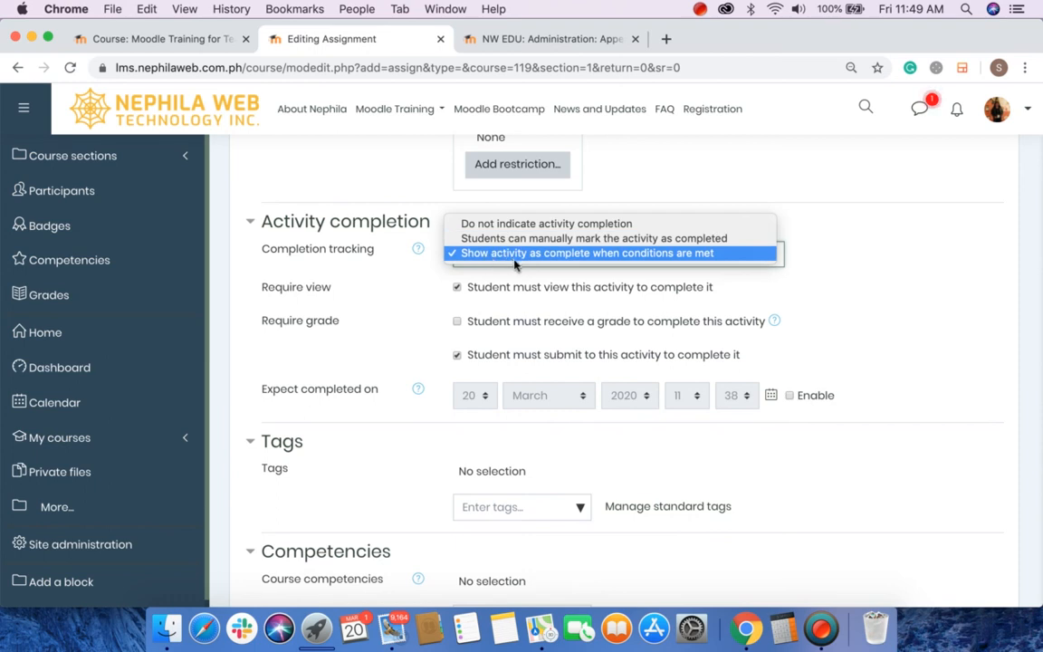
click(588, 253)
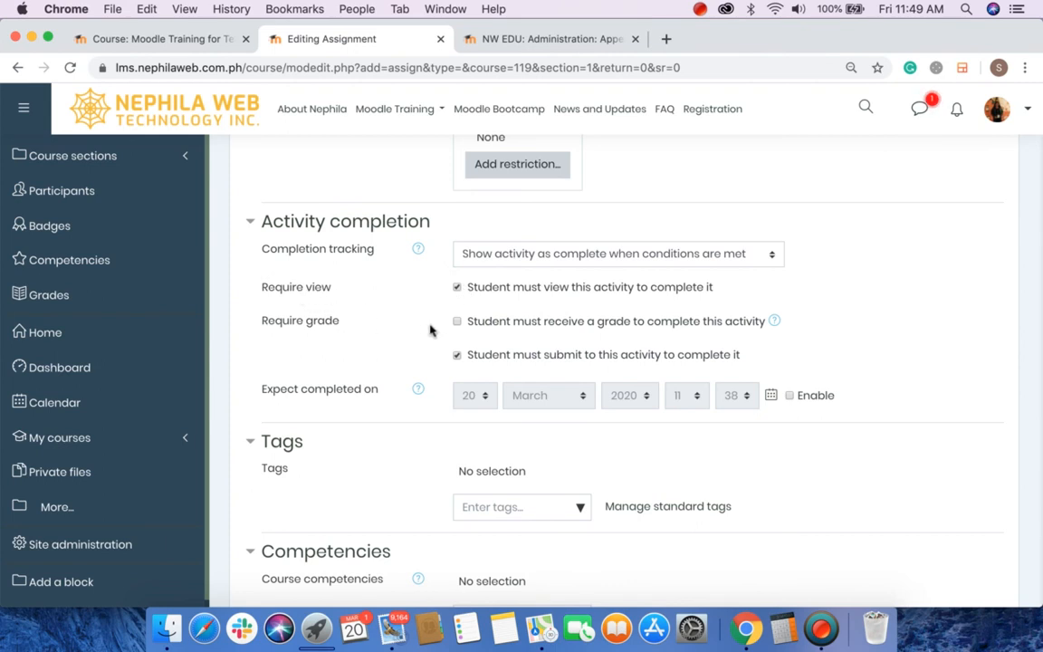
Step: Save the assignment and return to the course page
scroll(420, 403, down, 3)
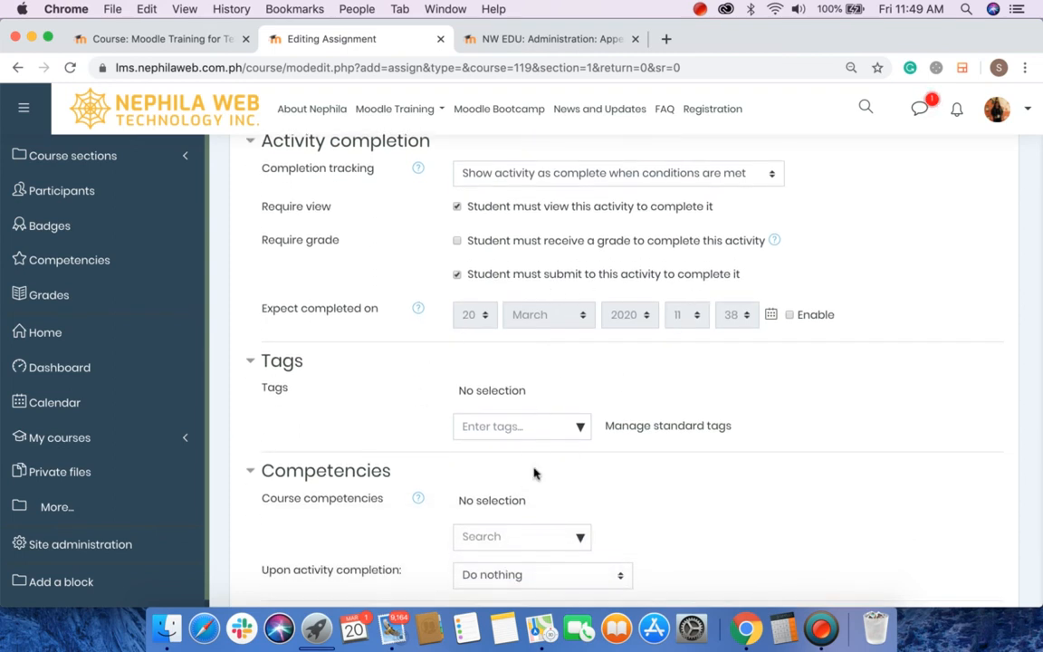
scroll(534, 471, down, 1)
scroll(535, 471, down, 5)
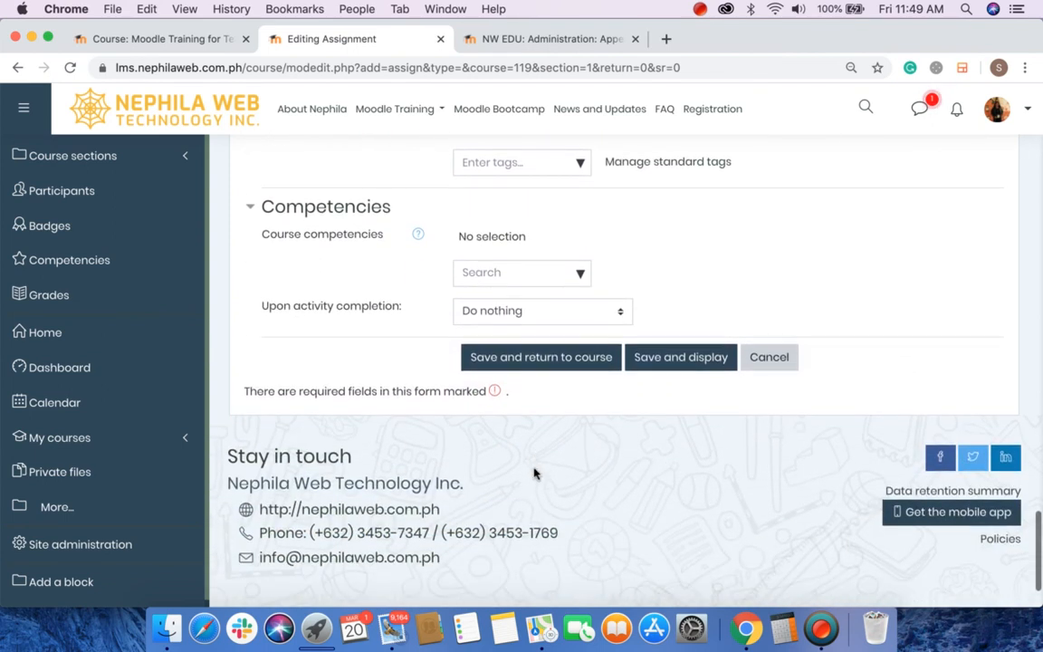
click(558, 367)
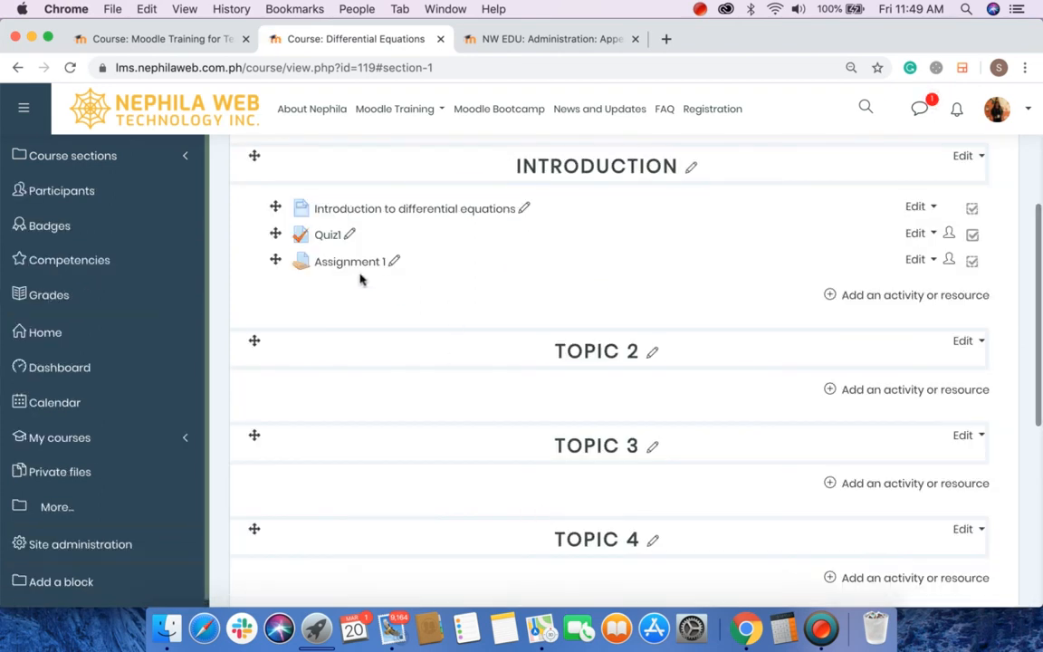
Step: Open Assignment 1 from the INTRODUCTION section, collapse the navigation sidebar, and review its instructions and grading summary
scroll(343, 271, up, 5)
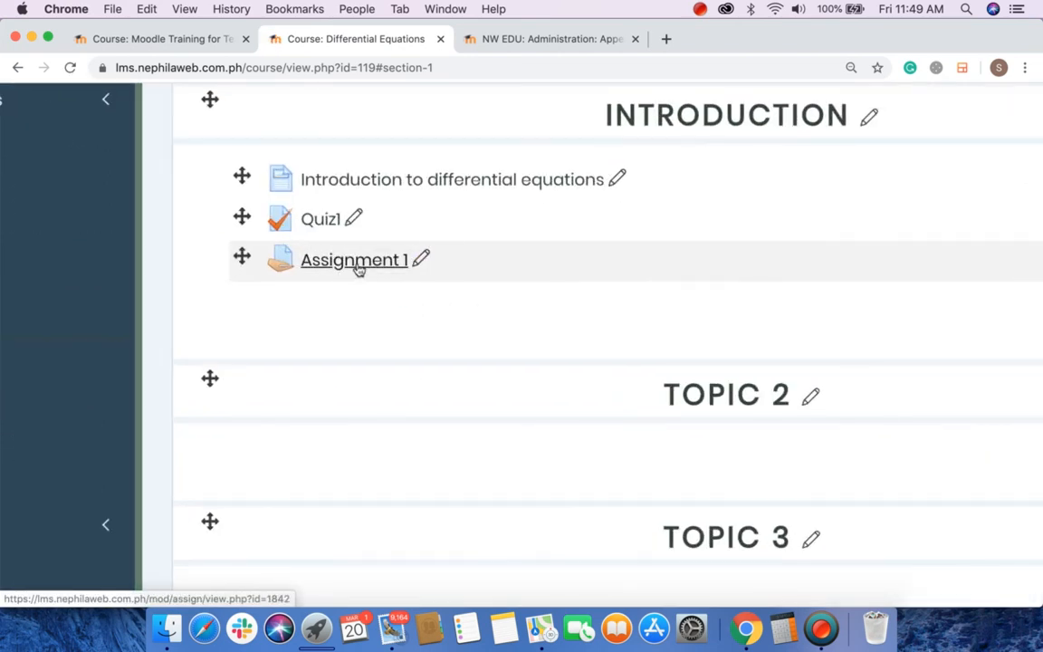
click(356, 263)
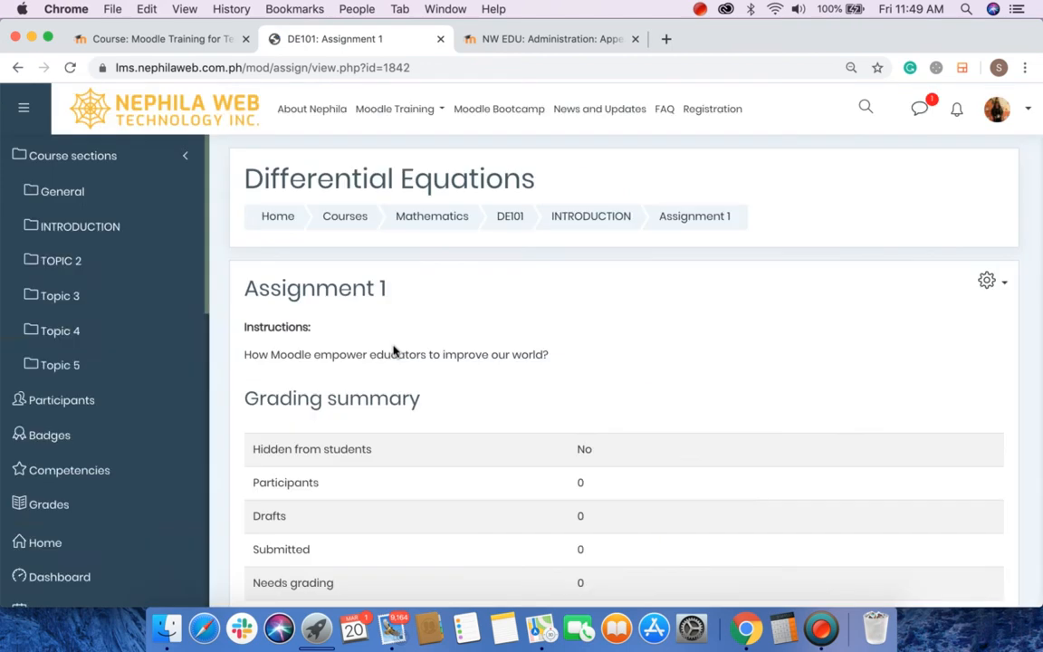
scroll(394, 351, down, 2)
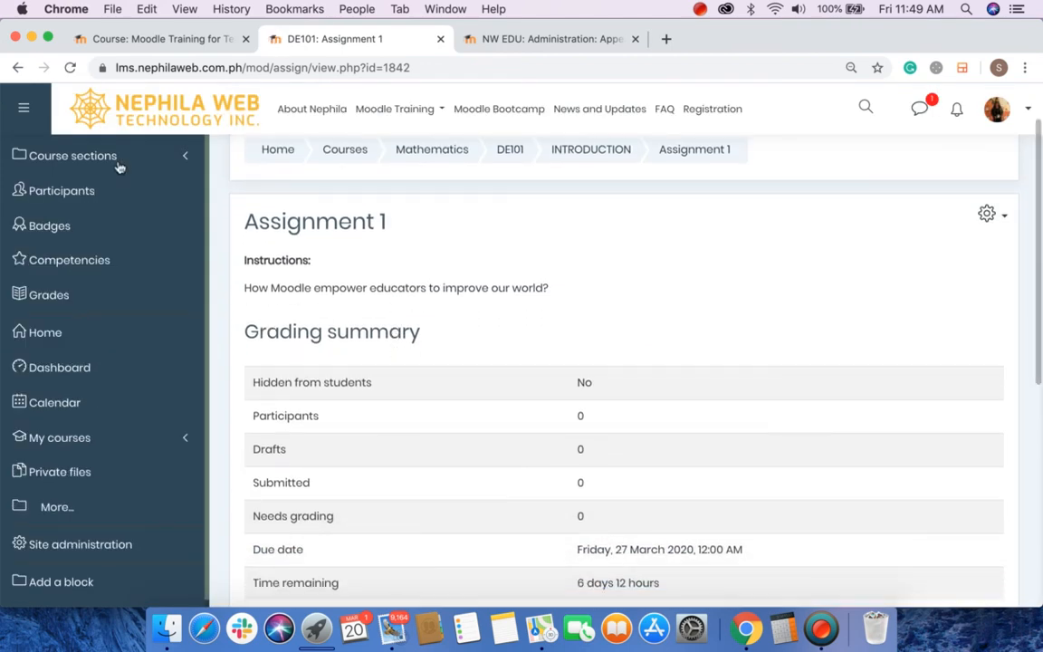
click(21, 109)
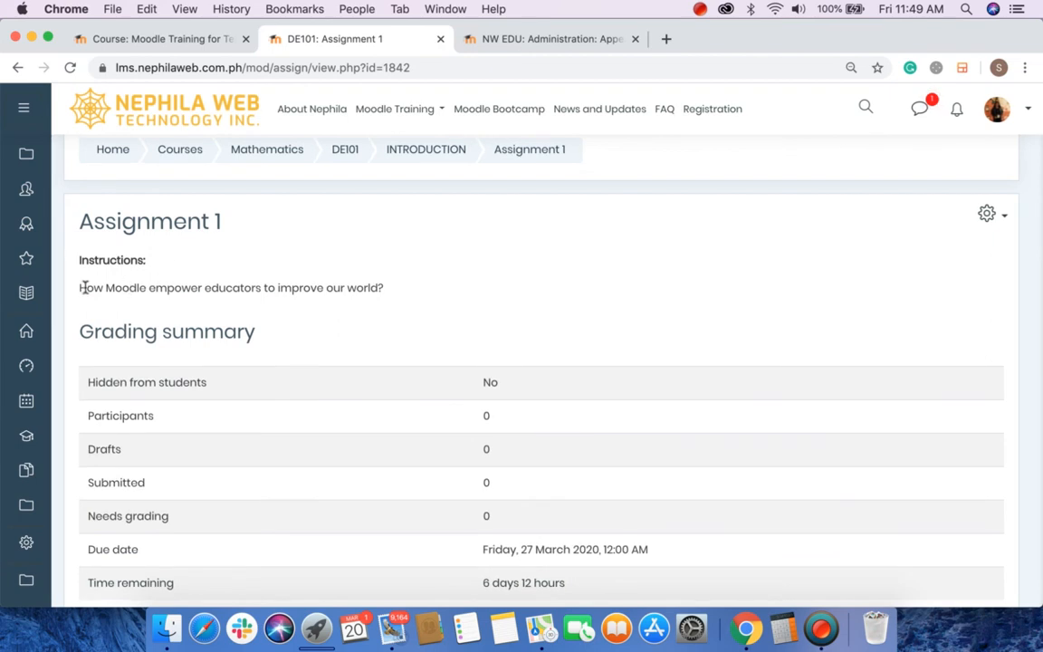
drag(81, 288, 360, 284)
scroll(360, 284, down, 5)
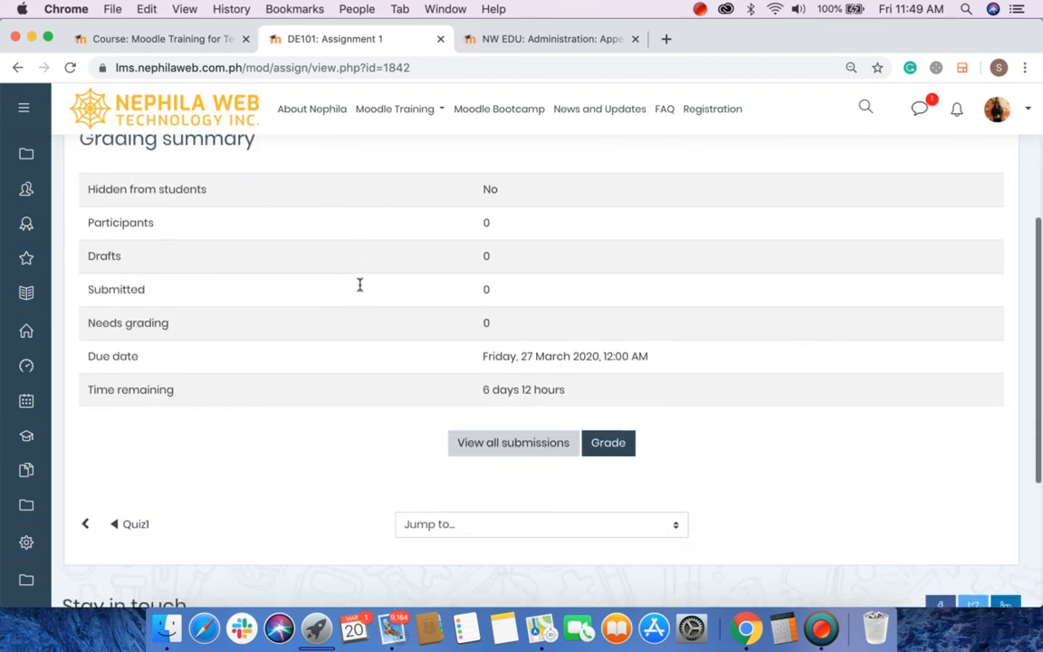
Step: Switch to the Student role to preview how students see Assignment 1
scroll(359, 285, up, 2)
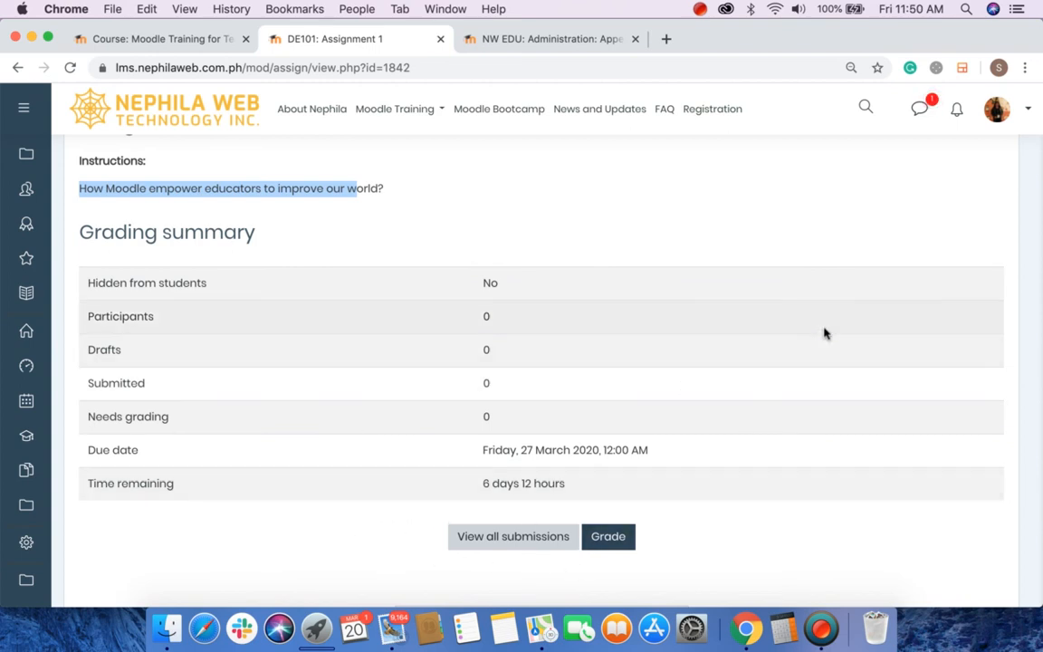
click(1000, 110)
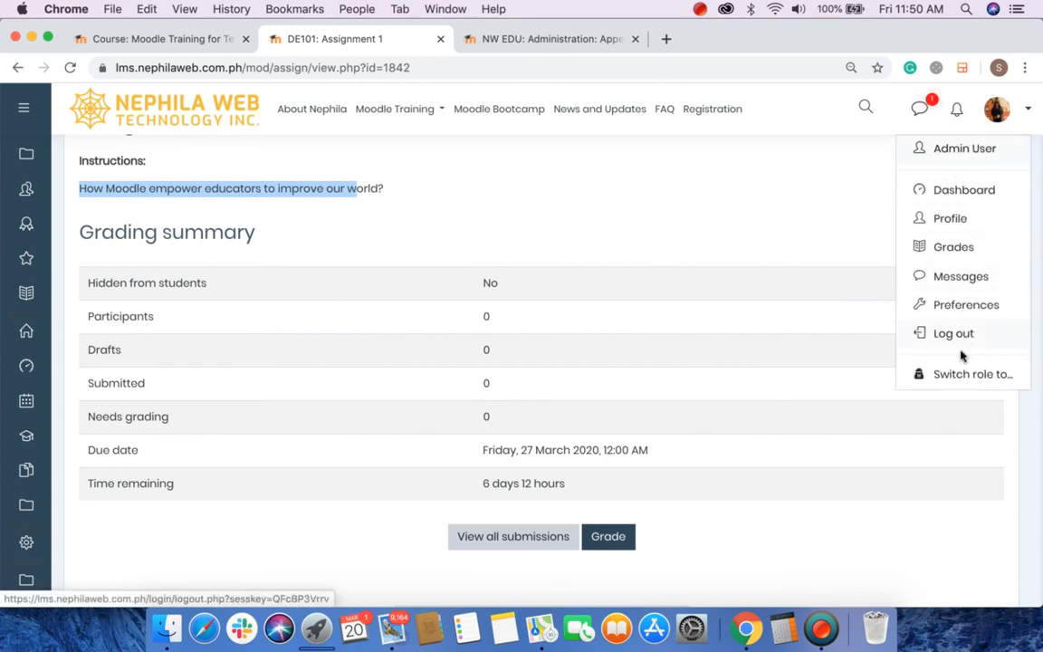
click(897, 374)
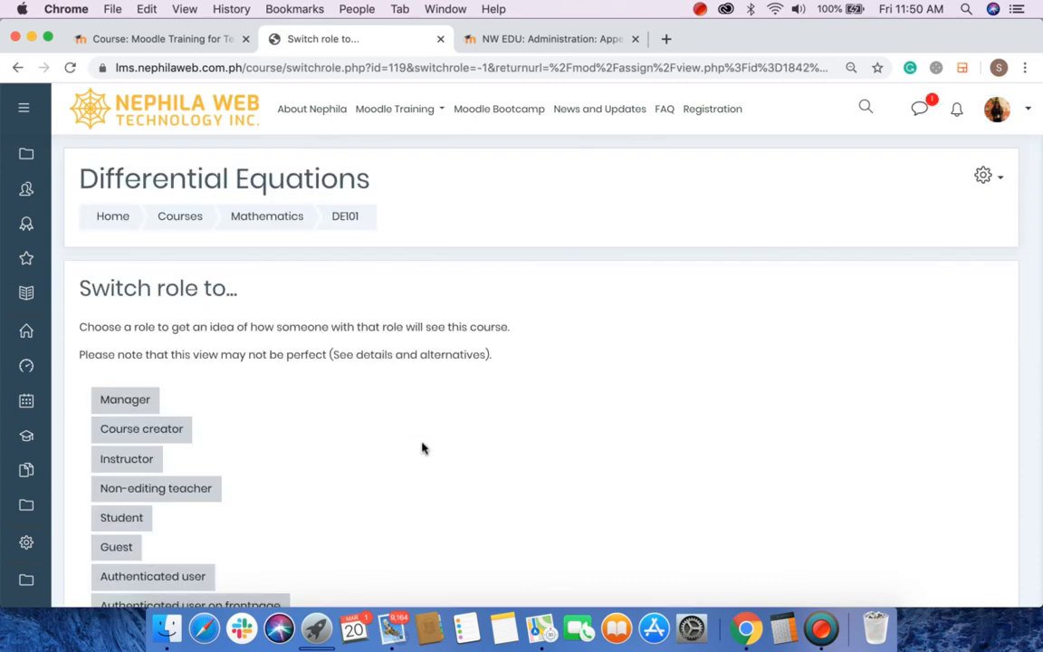
scroll(422, 448, down, 5)
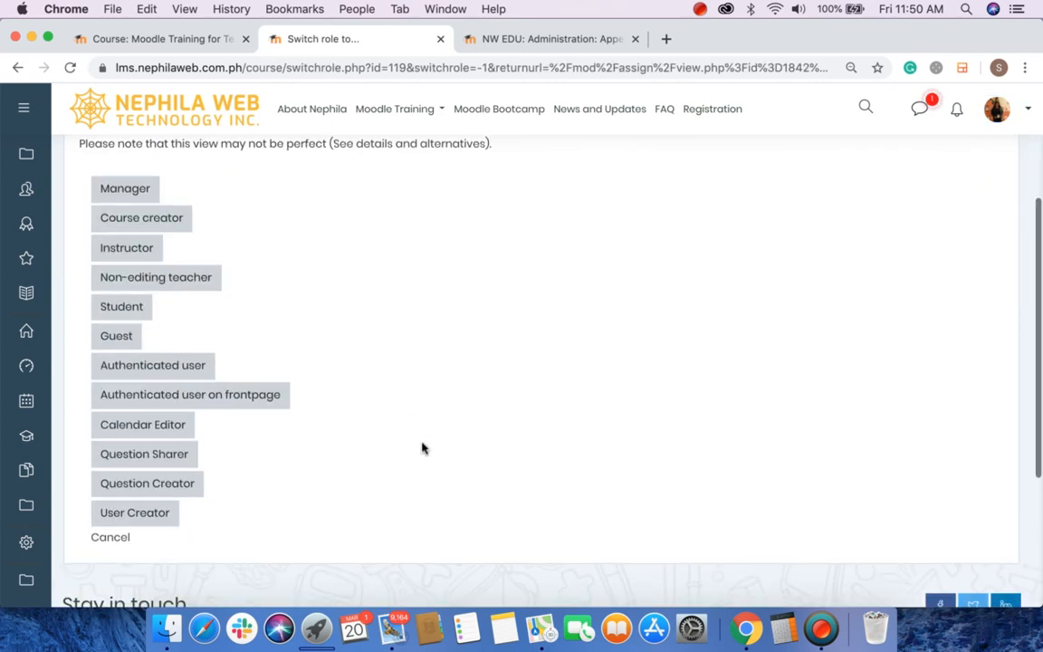
click(125, 306)
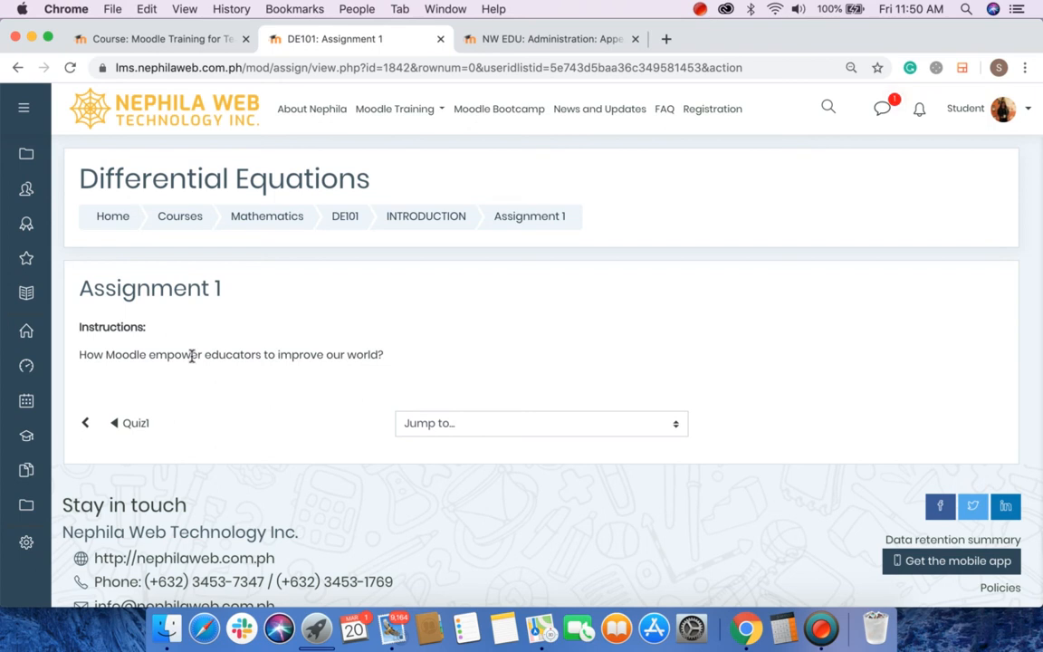
Step: Go back to the assignment's grading summary and try to view all submissions while in the Student role
click(18, 67)
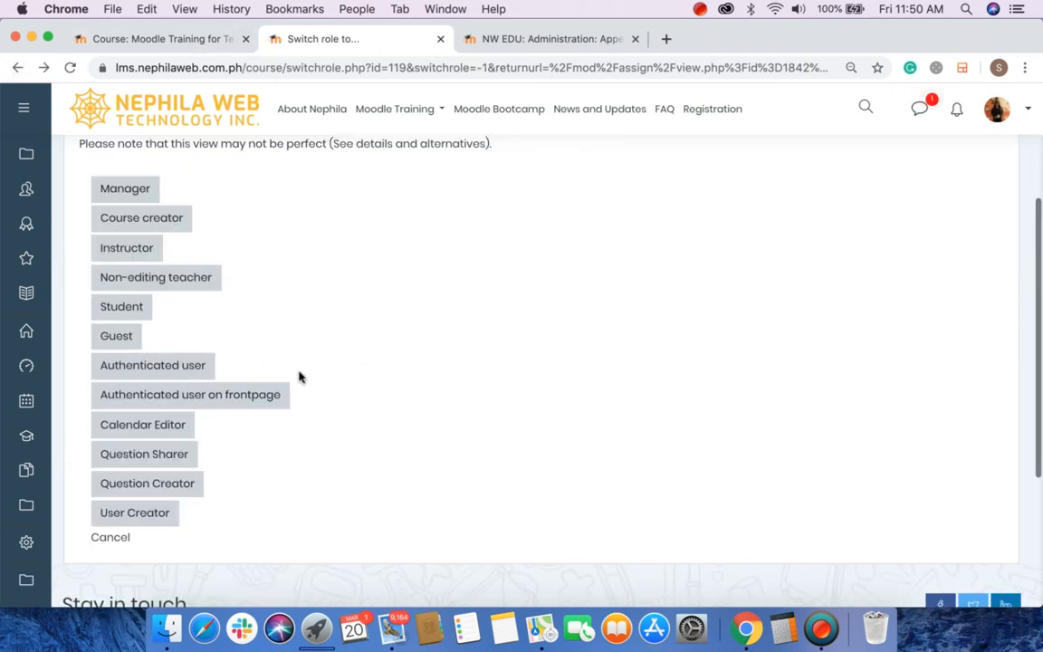
click(18, 67)
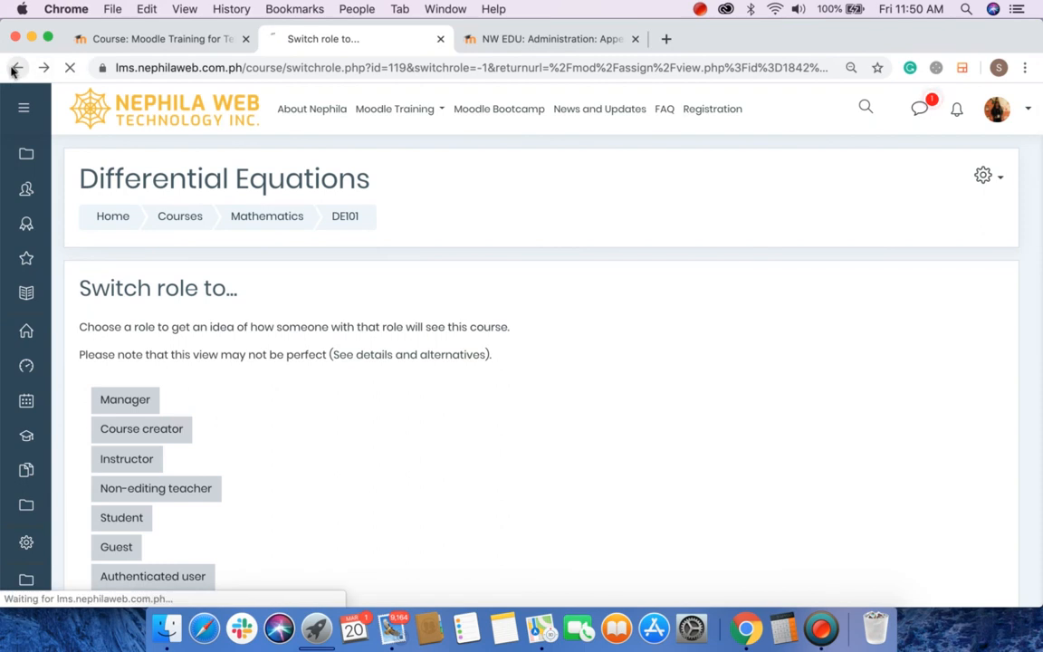
scroll(629, 447, up, 3)
scroll(629, 451, down, 5)
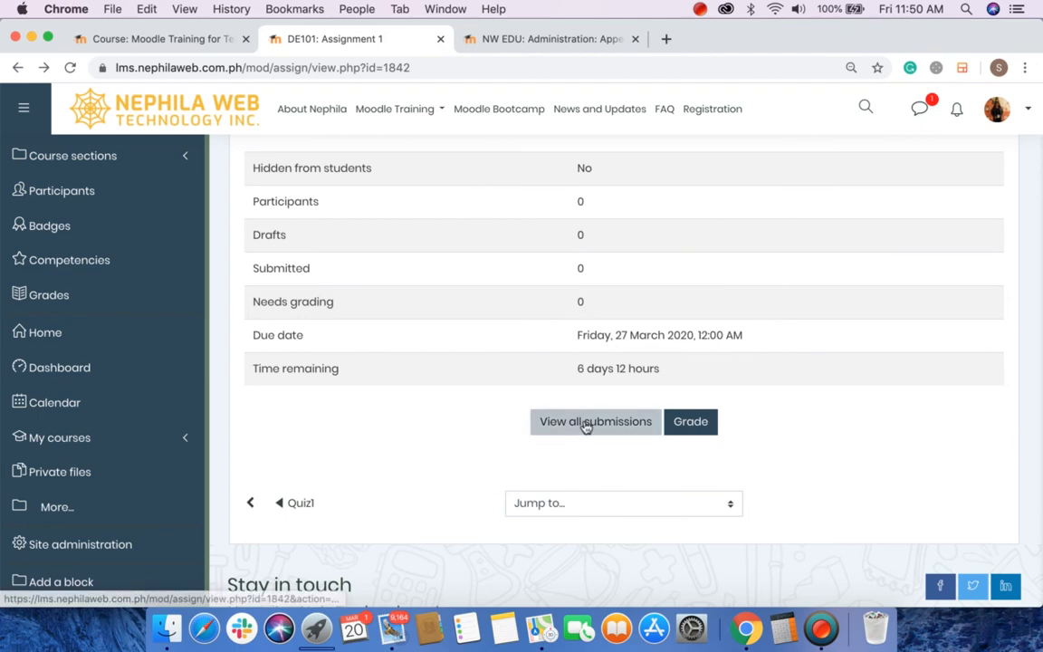
click(599, 424)
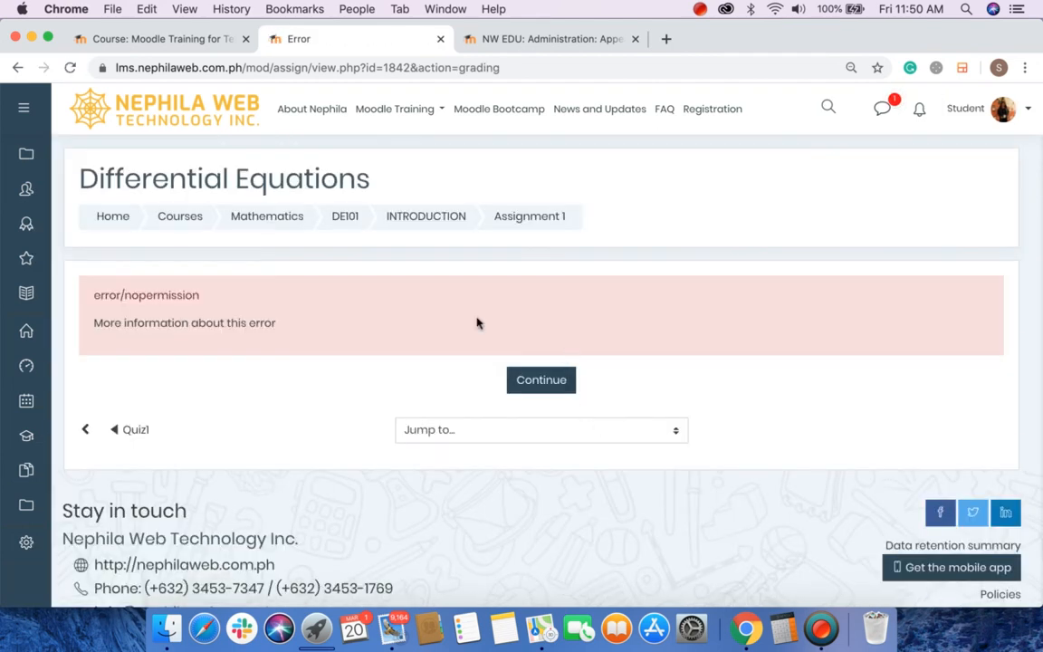
click(17, 67)
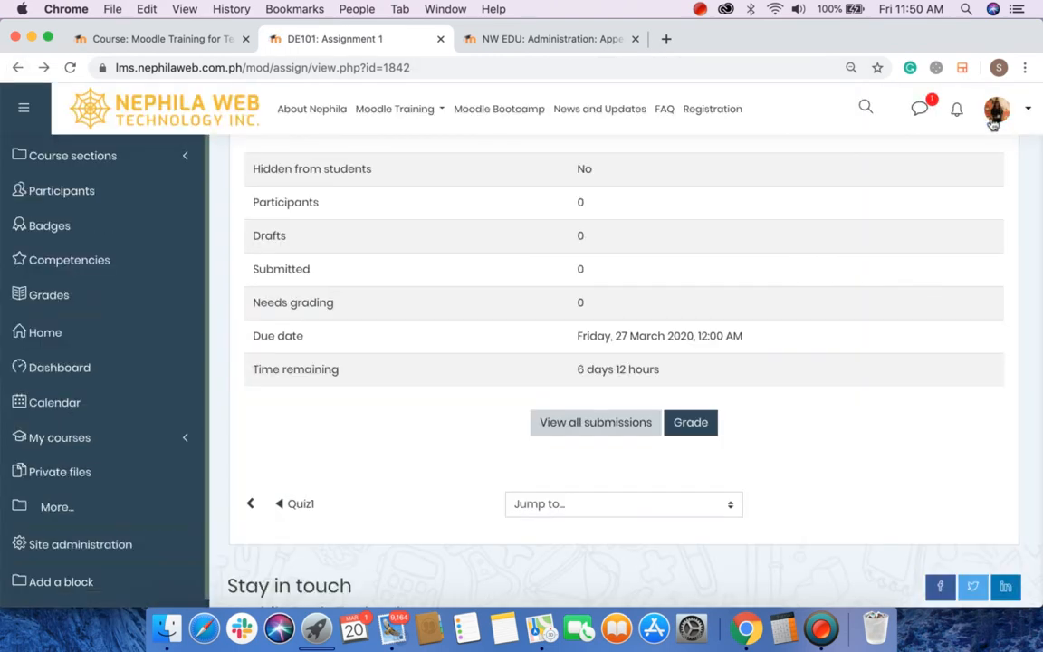
Step: Switch from the Student role back to the normal role on the Assignment 1 page
click(1008, 112)
key(Escape)
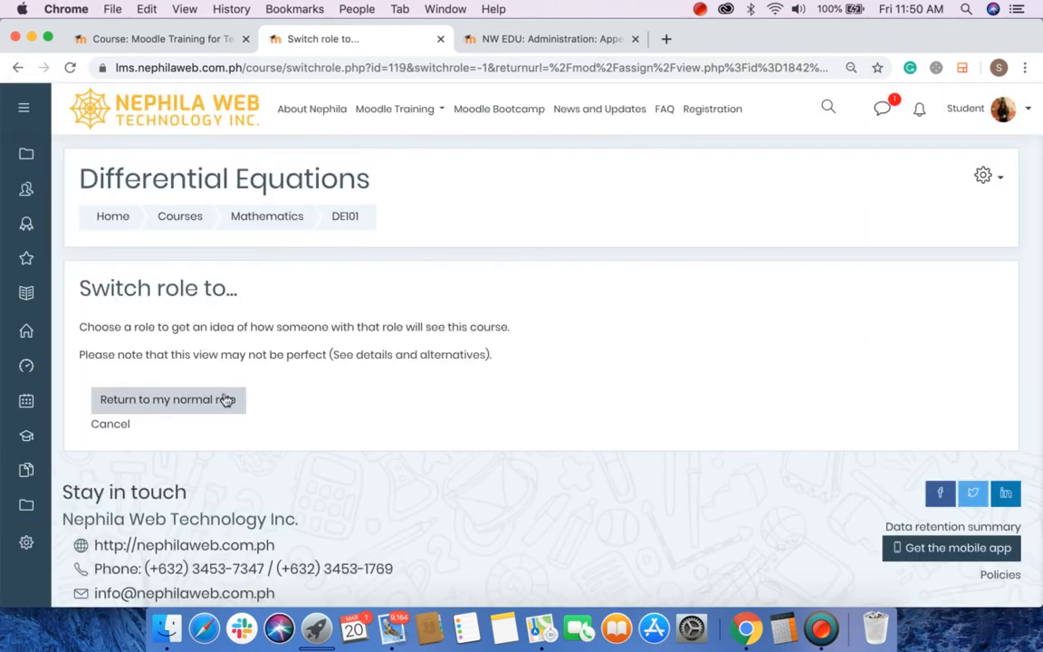
click(238, 398)
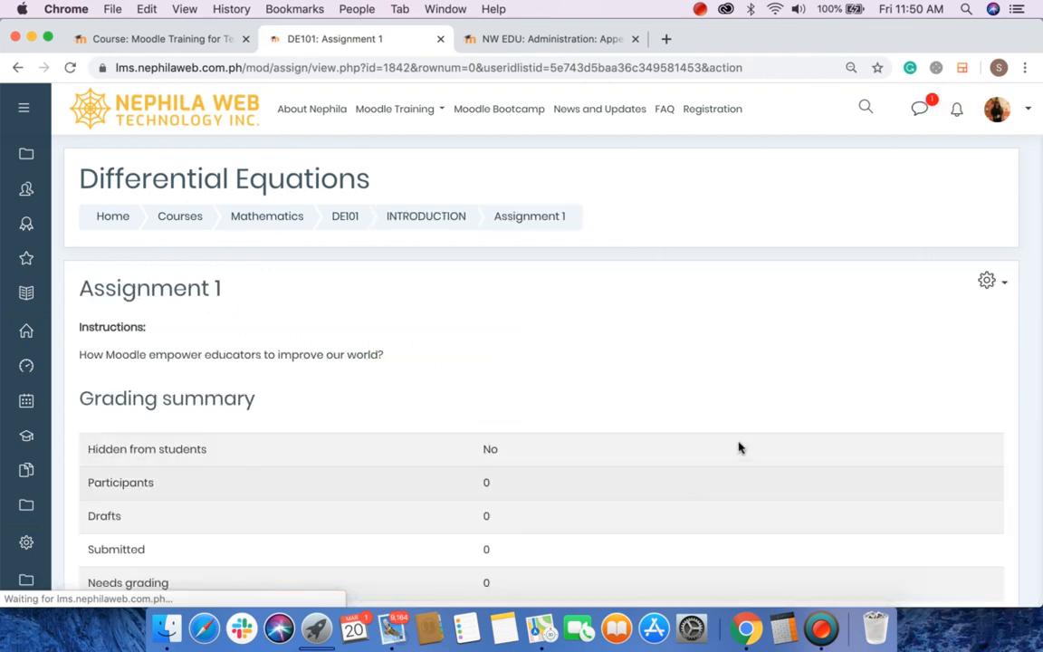
click(987, 282)
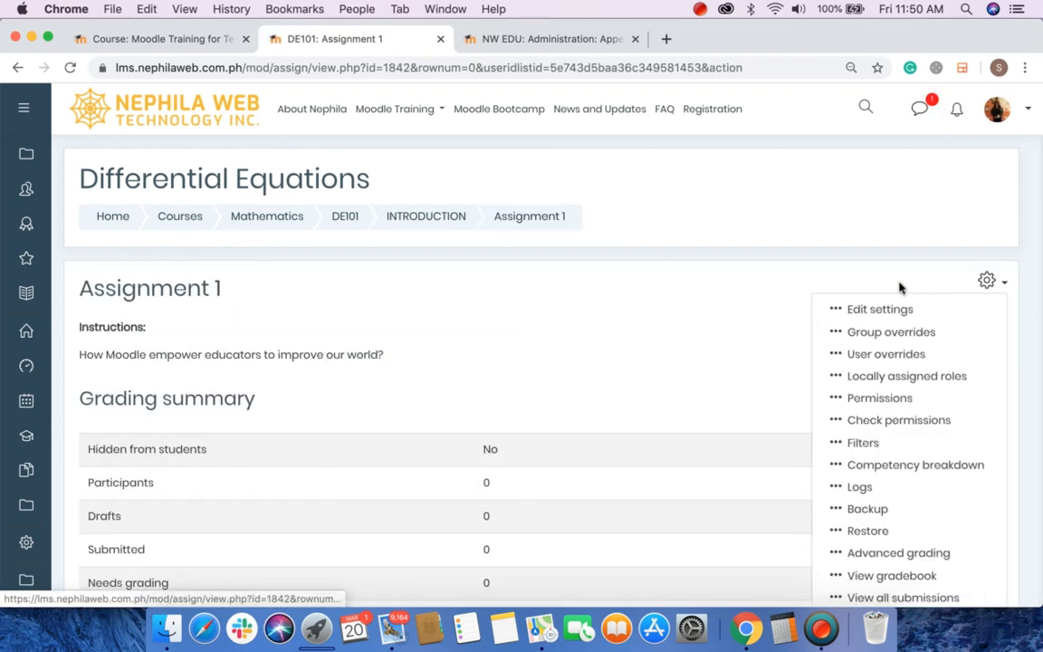
key(Escape)
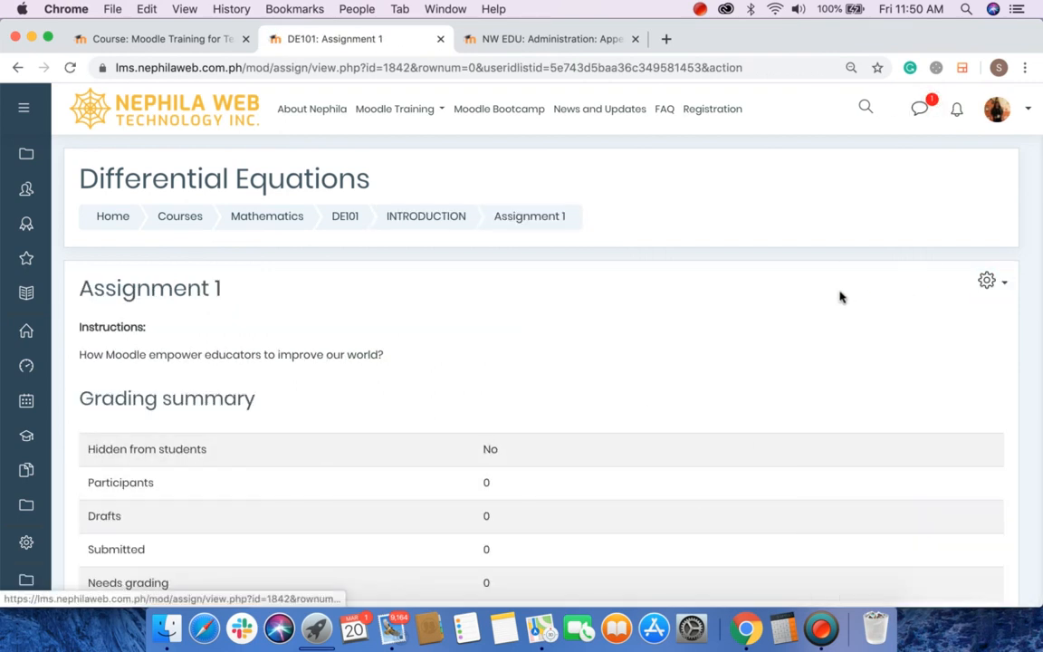
triple_click(933, 340)
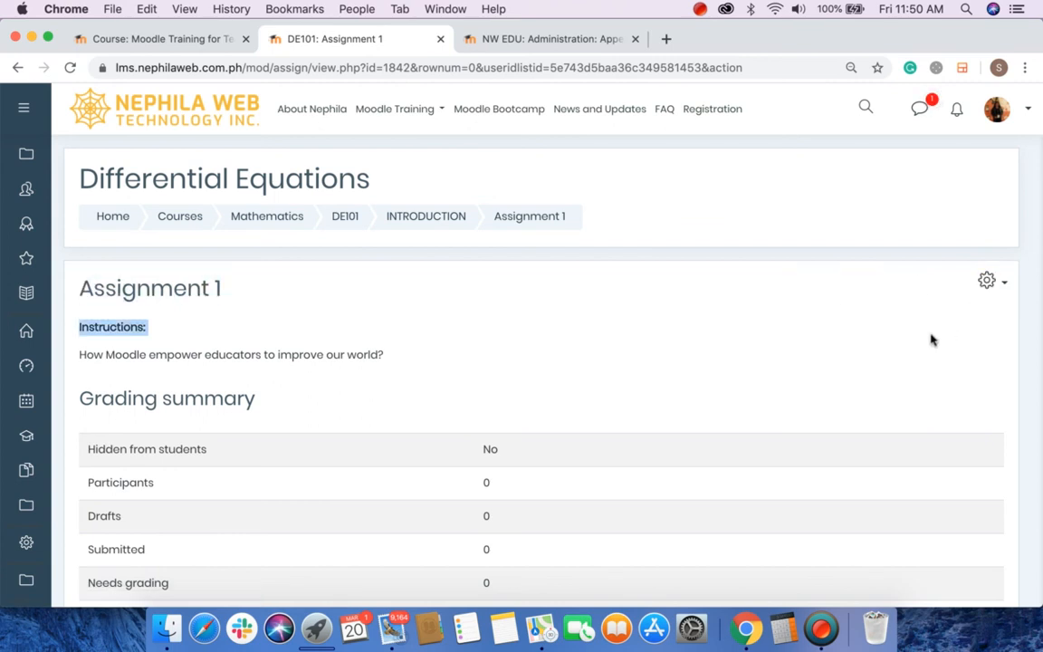
scroll(933, 340, down, 5)
scroll(933, 340, up, 5)
click(700, 9)
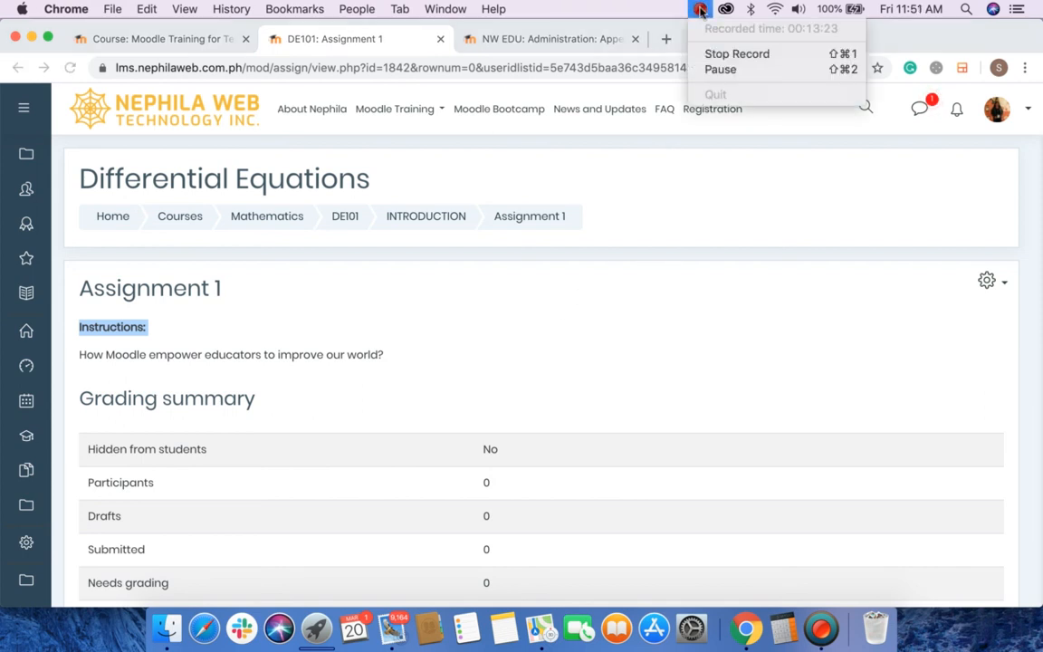